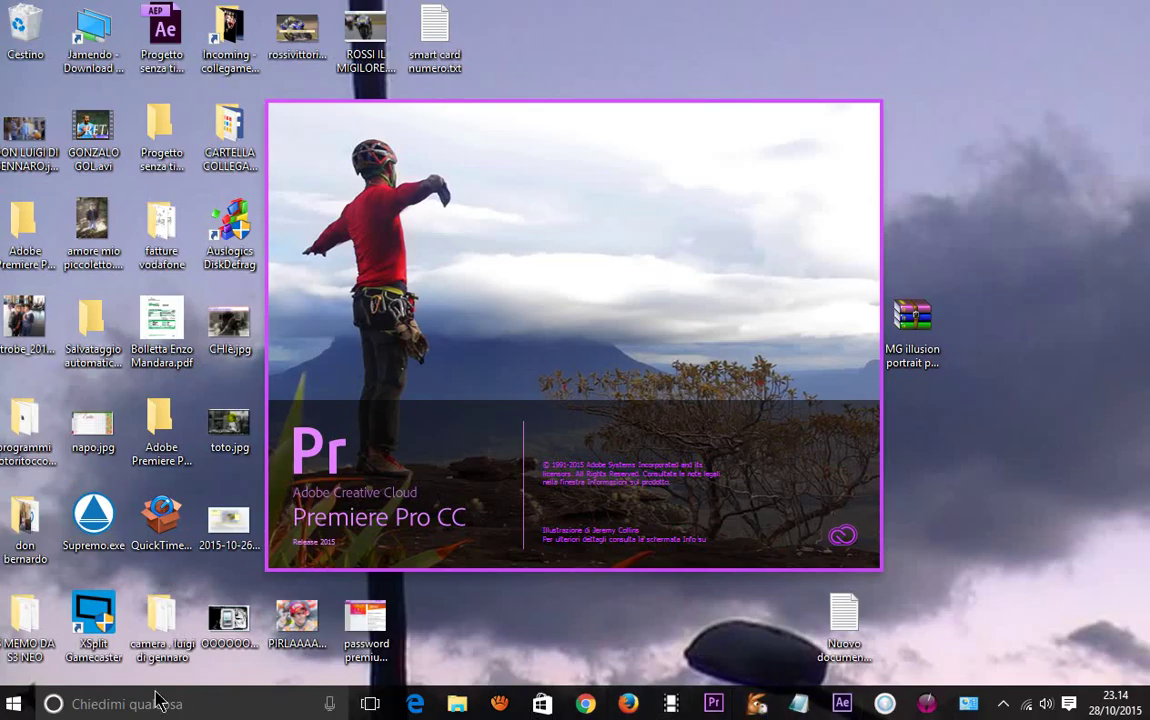
Launch Adobe Photoshop CC from the Windows Start menu.
{"action": "left_click", "coordinate": [18, 704]}
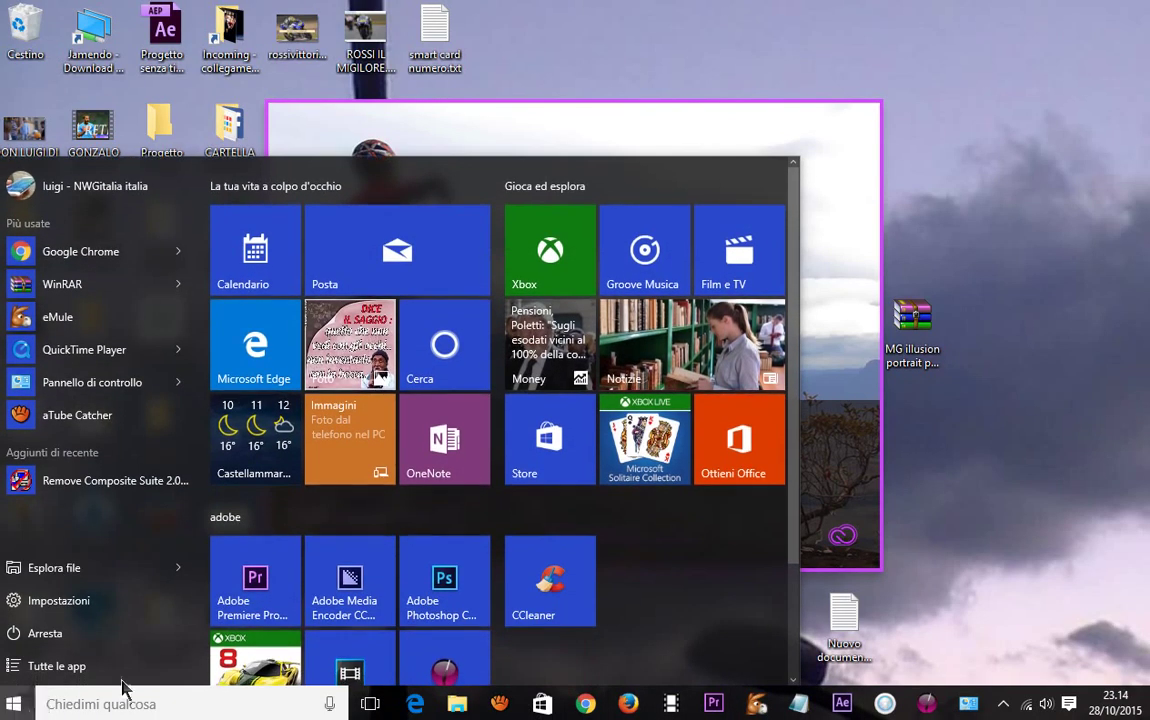
{"action": "left_click", "coordinate": [444, 580]}
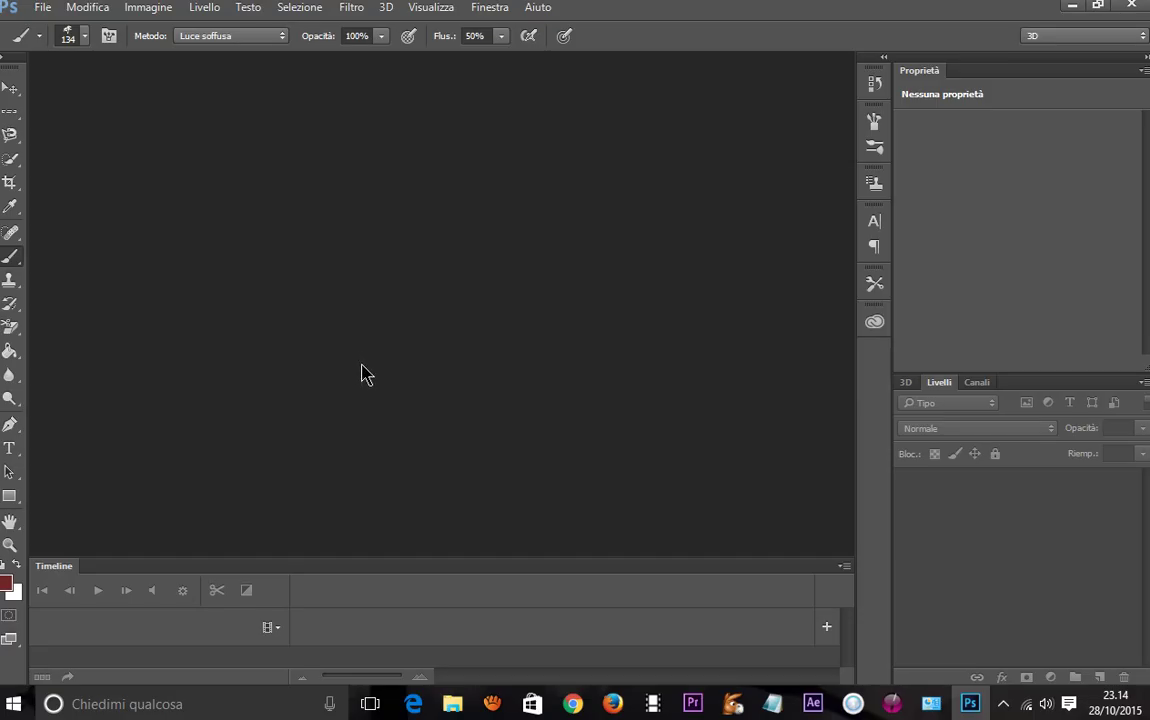
Open the photo 20150917_094406.jpg from drive M: in Photoshop.
{"action": "key", "text": "ctrl+o"}
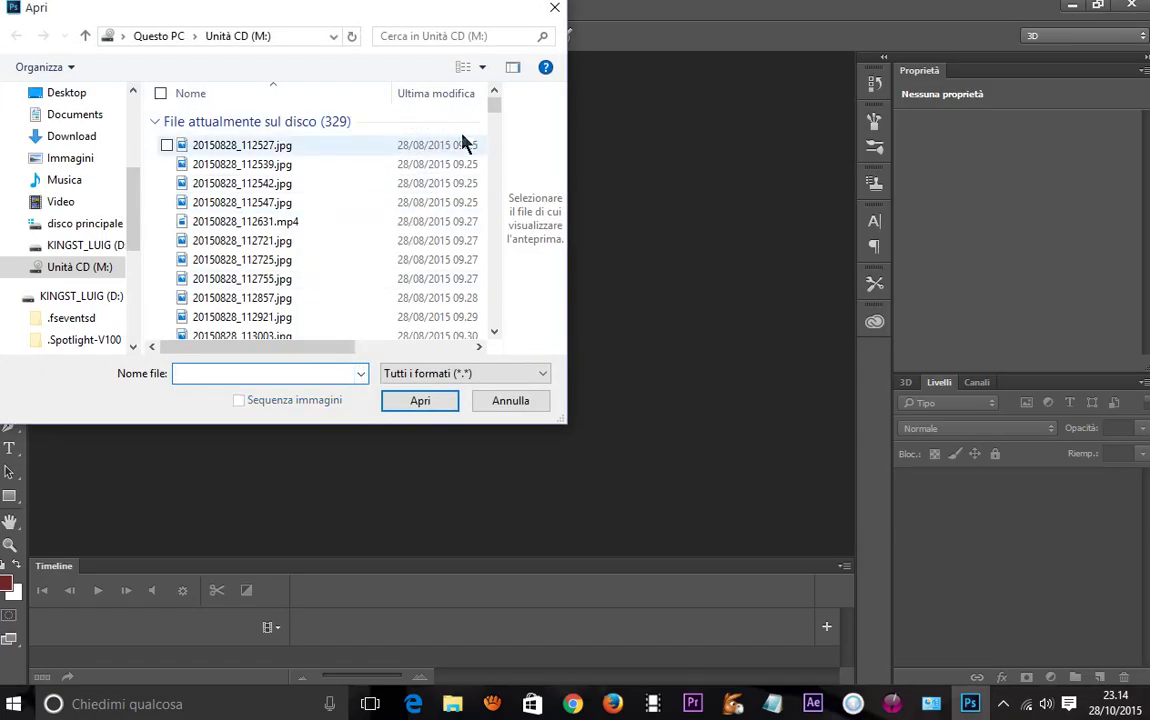
{"action": "left_click_drag", "start_coordinate": [494, 104], "coordinate": [505, 322]}
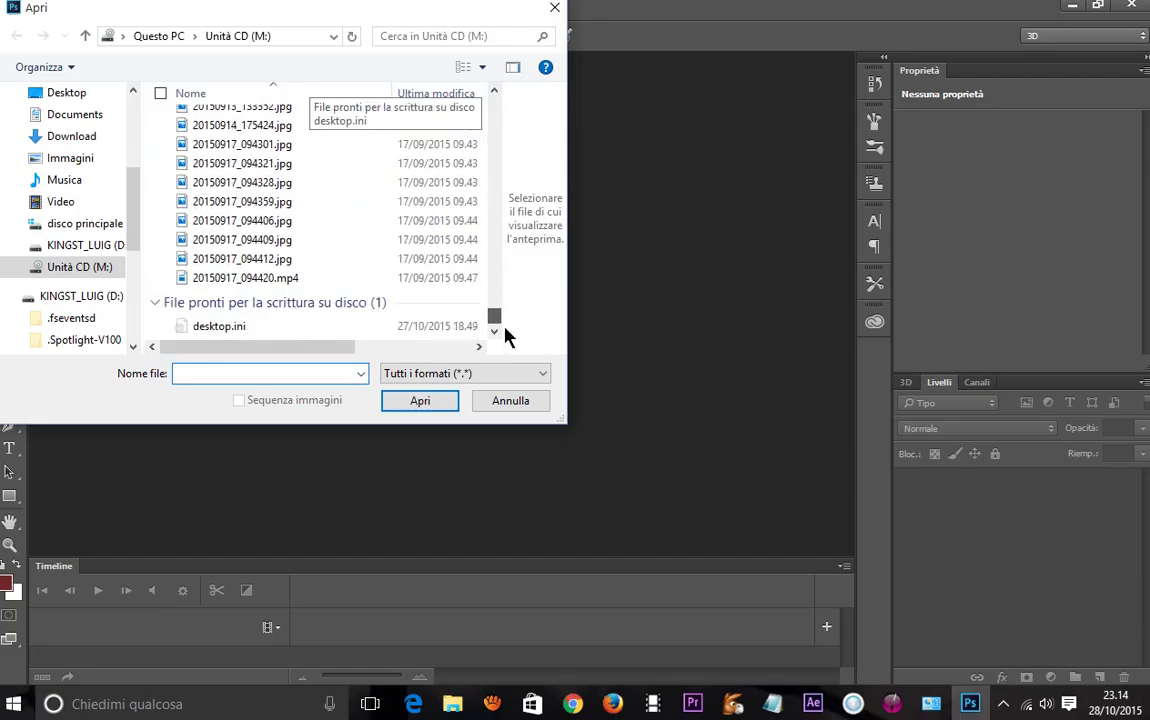
{"action": "left_click", "coordinate": [251, 226]}
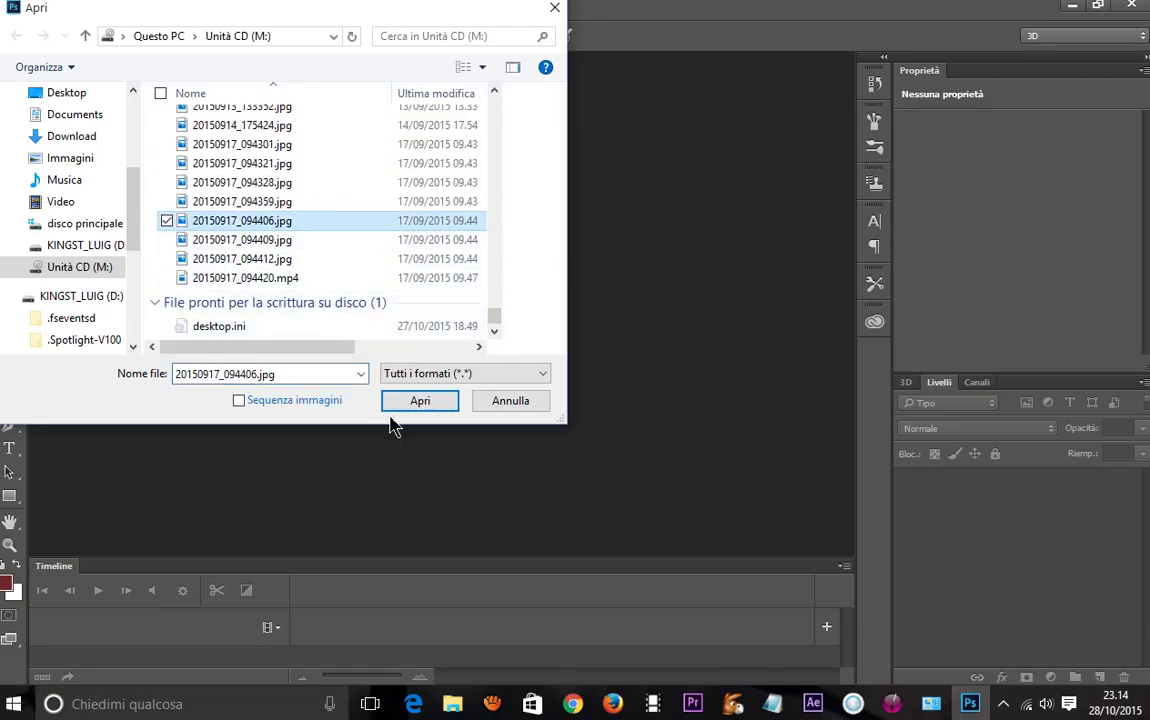
{"action": "left_click", "coordinate": [421, 401]}
{"action": "left_click", "coordinate": [418, 406]}
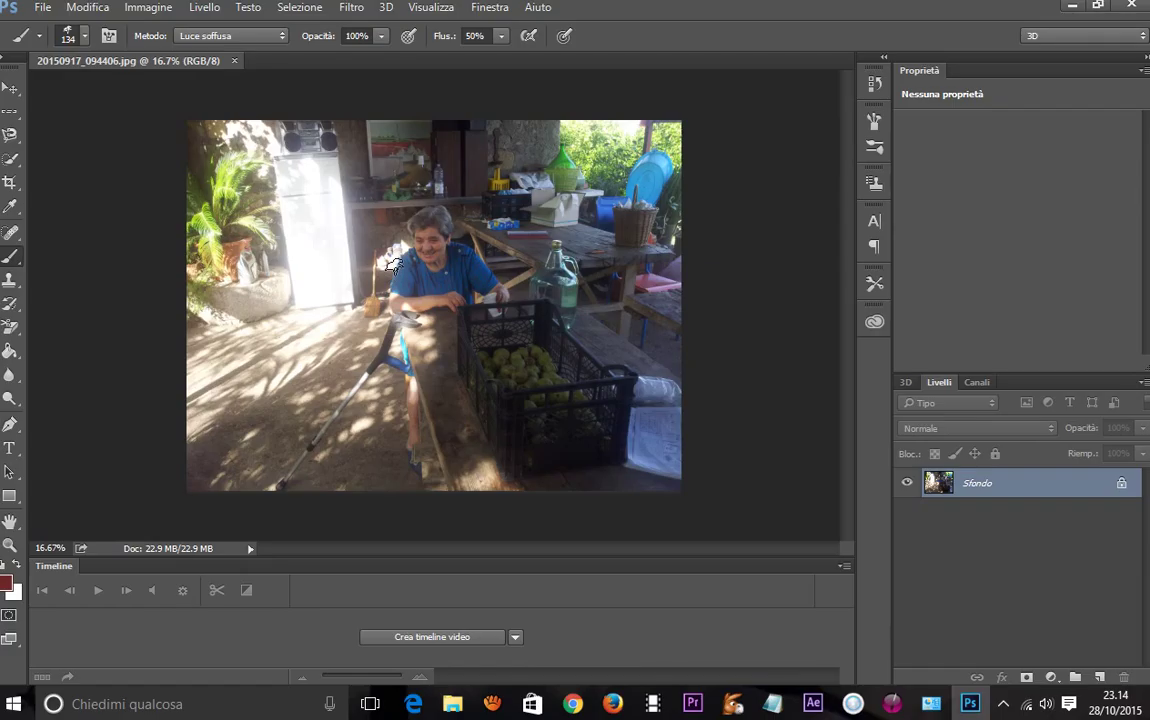
Crop the photo down to just the fruit crate.
{"action": "left_click", "coordinate": [10, 182]}
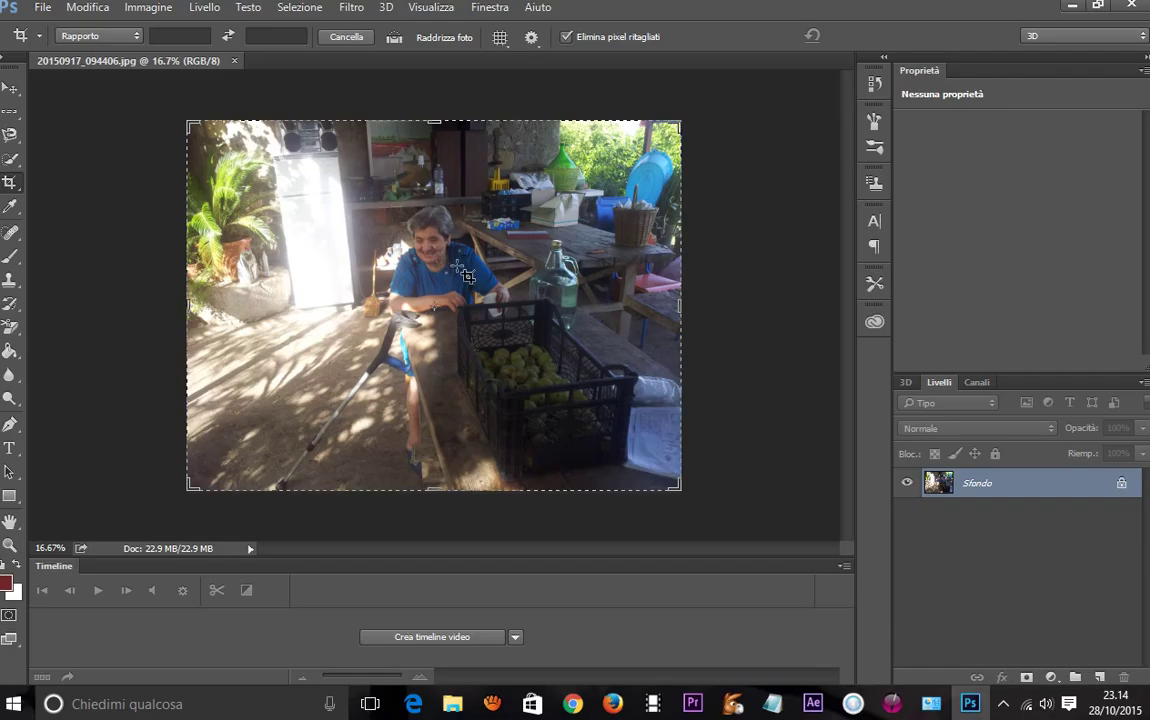
{"action": "mouse_move", "coordinate": [433, 297]}
{"action": "left_mouse_down"}
{"action": "mouse_move", "coordinate": [540, 412]}
{"action": "mouse_move", "coordinate": [645, 475]}
{"action": "left_mouse_up"}
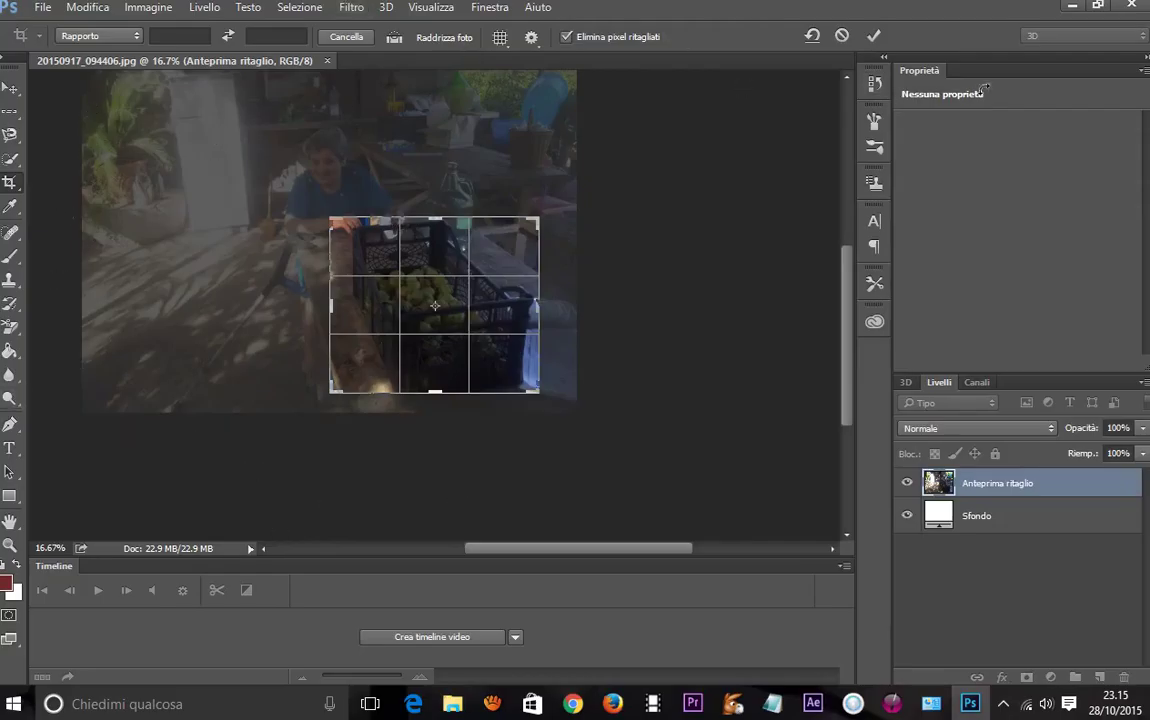
{"action": "left_click", "coordinate": [873, 35]}
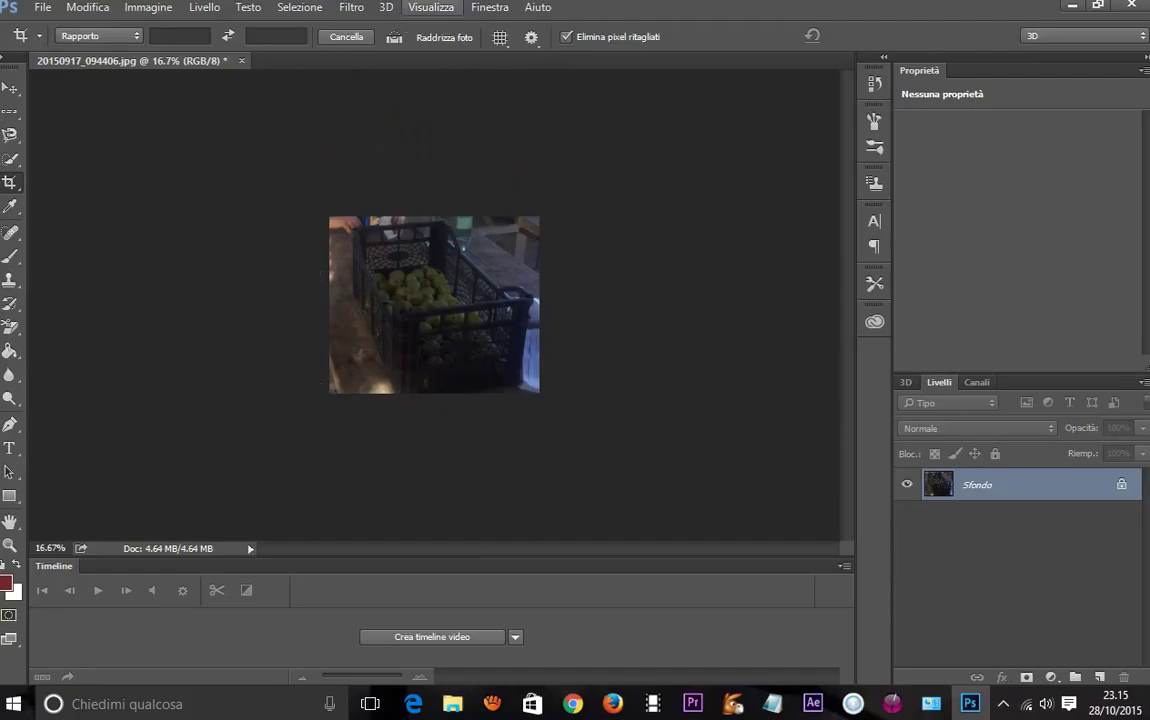
Check the crop up close, then duplicate Sfondo as Sfondo copia.
{"action": "key", "text": "ctrl+plus"}
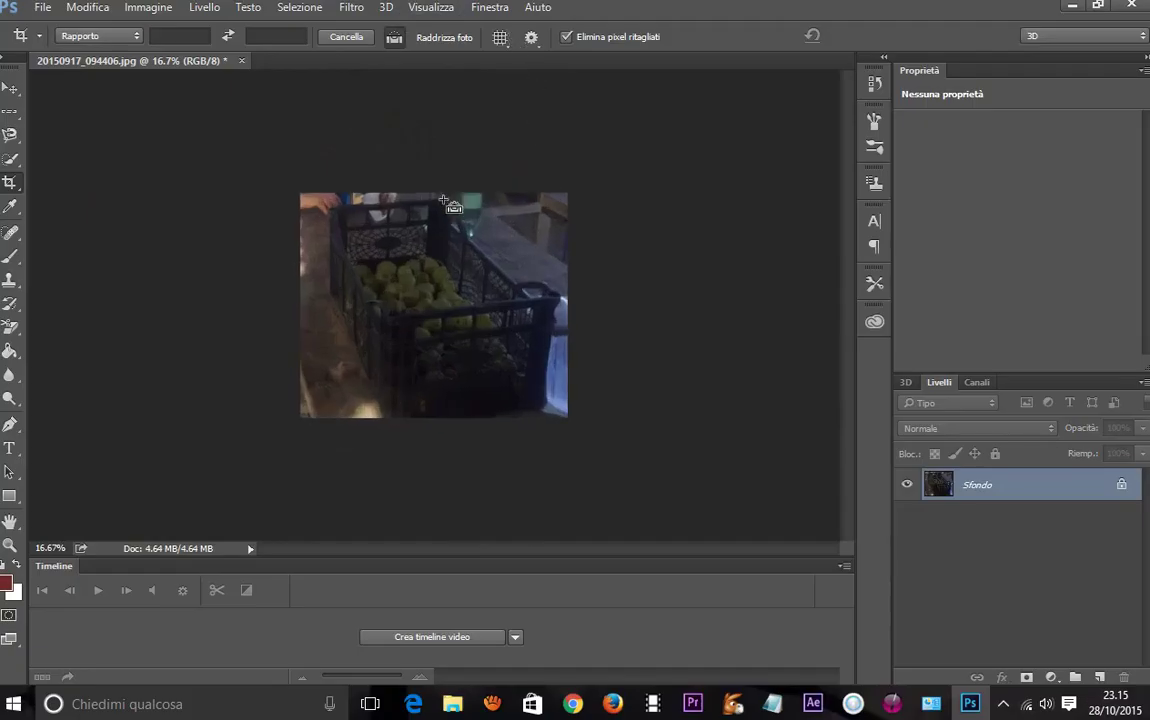
{"action": "key", "text": "ctrl+plus"}
{"action": "key", "text": "ctrl+plus"}
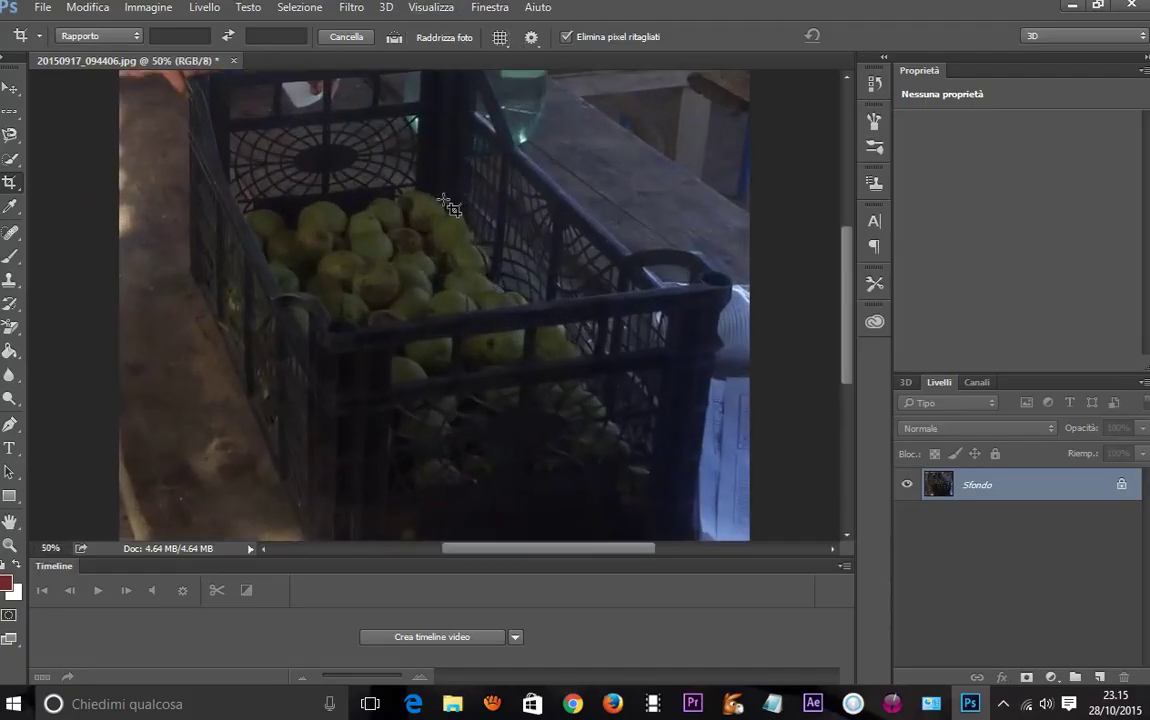
{"action": "key", "text": "ctrl+plus"}
{"action": "key", "text": "ctrl+plus"}
{"action": "key", "text": "ctrl+plus"}
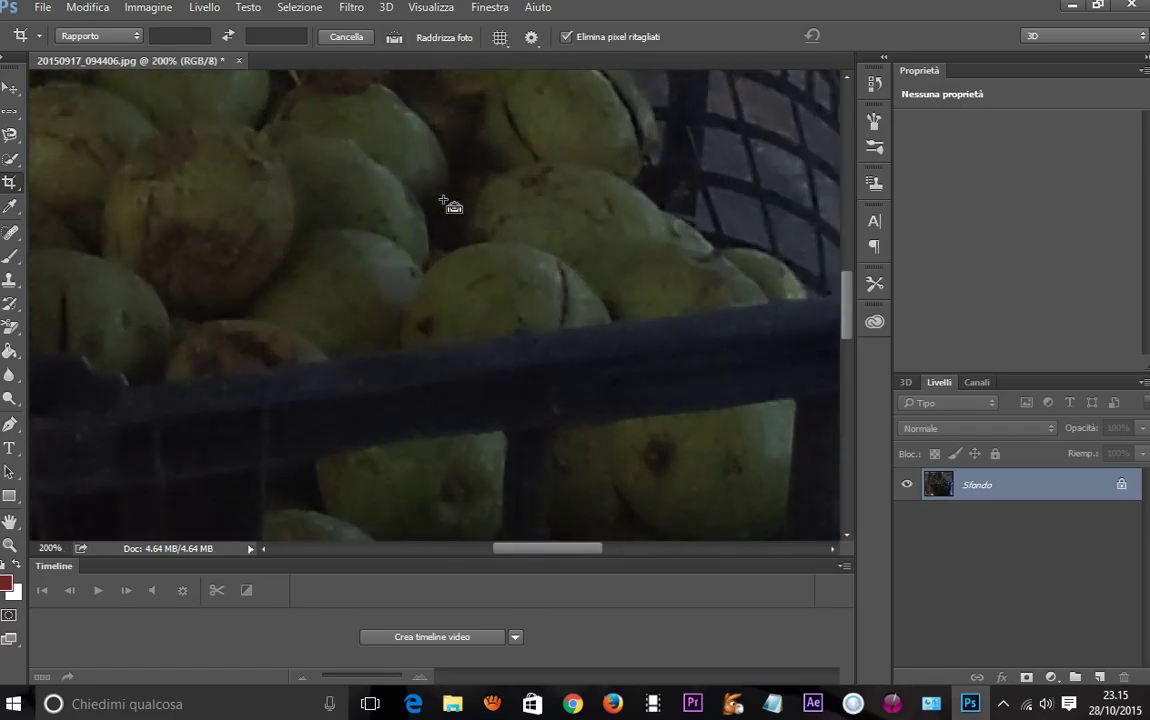
{"action": "key", "text": "ctrl+minus"}
{"action": "key", "text": "ctrl+minus"}
{"action": "key", "text": "ctrl+minus"}
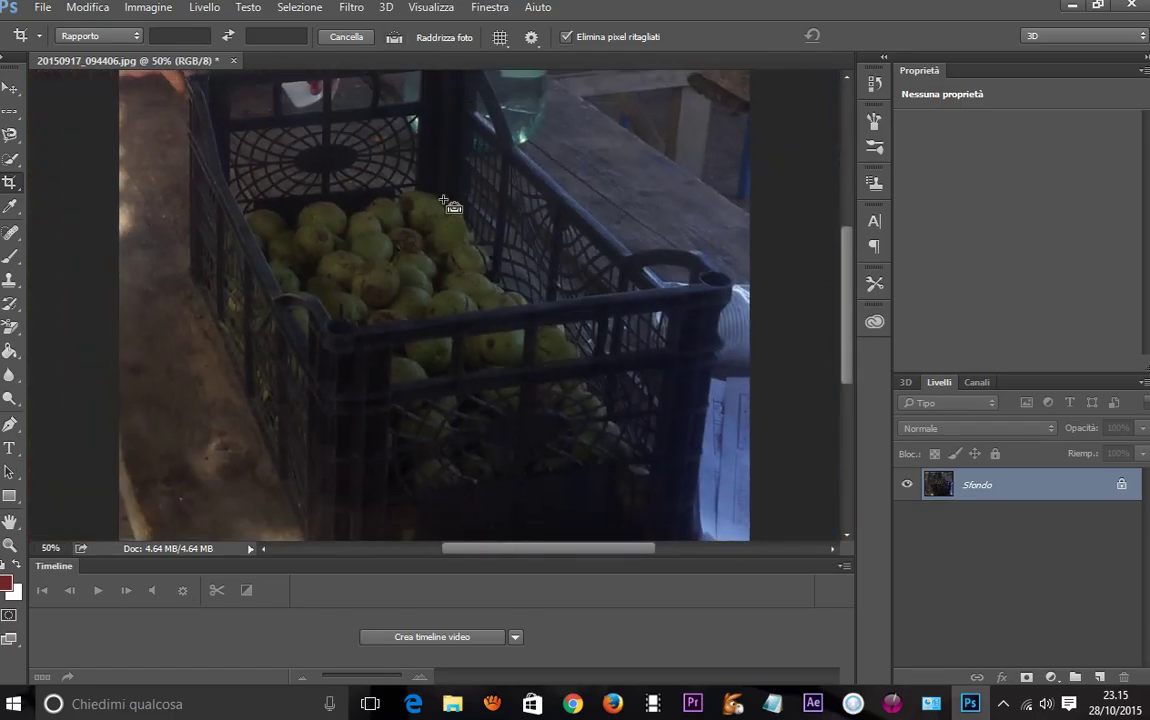
{"action": "key", "text": "ctrl+minus"}
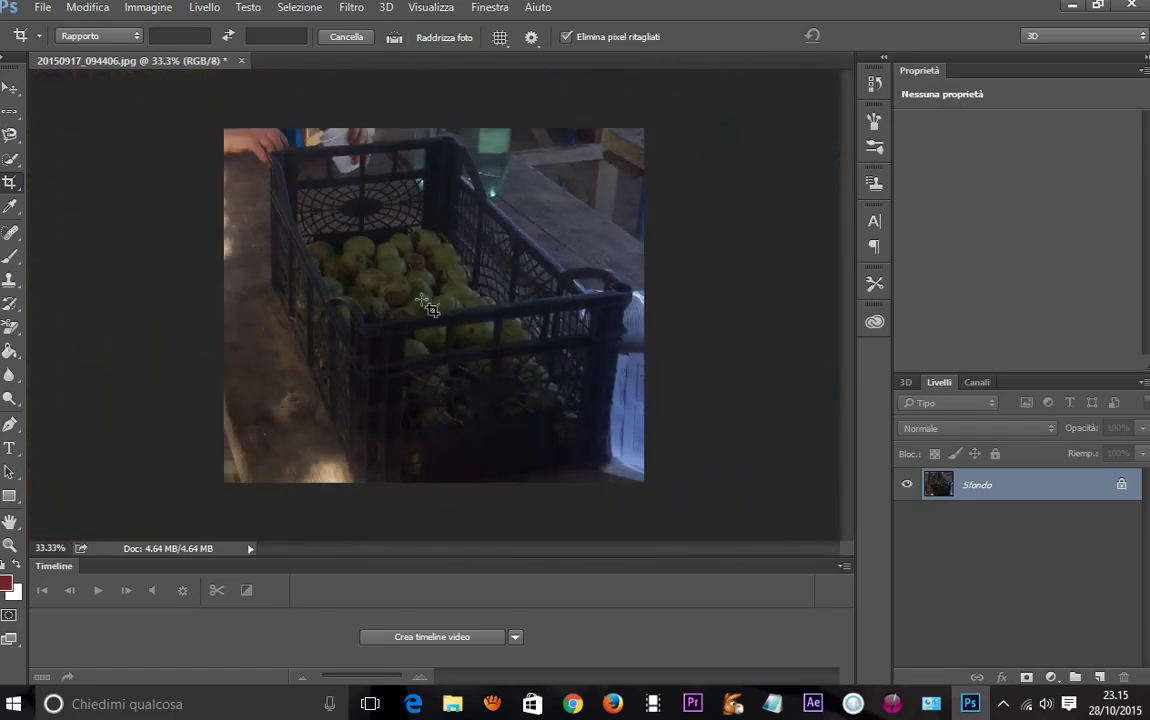
{"action": "left_click_drag", "start_coordinate": [1037, 489], "coordinate": [1101, 677]}
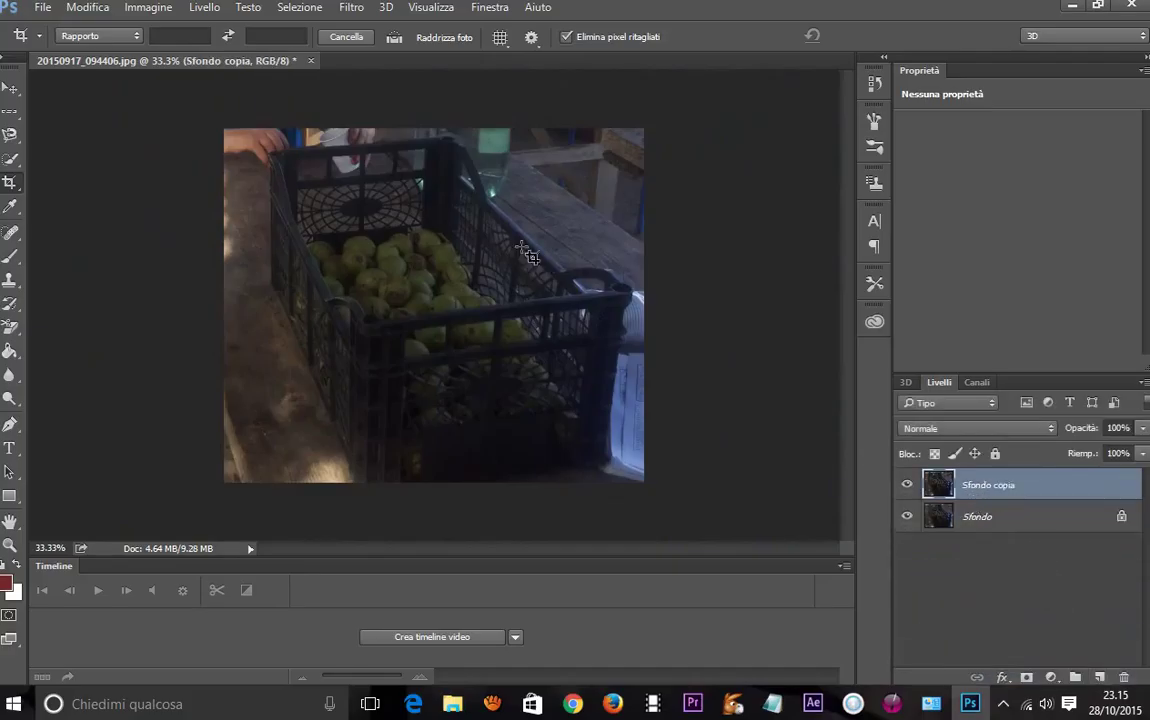
Flip the canvas with Immagine > Rotazione immagine > Rifletti quadro orizzontale.
{"action": "left_click", "coordinate": [92, 8]}
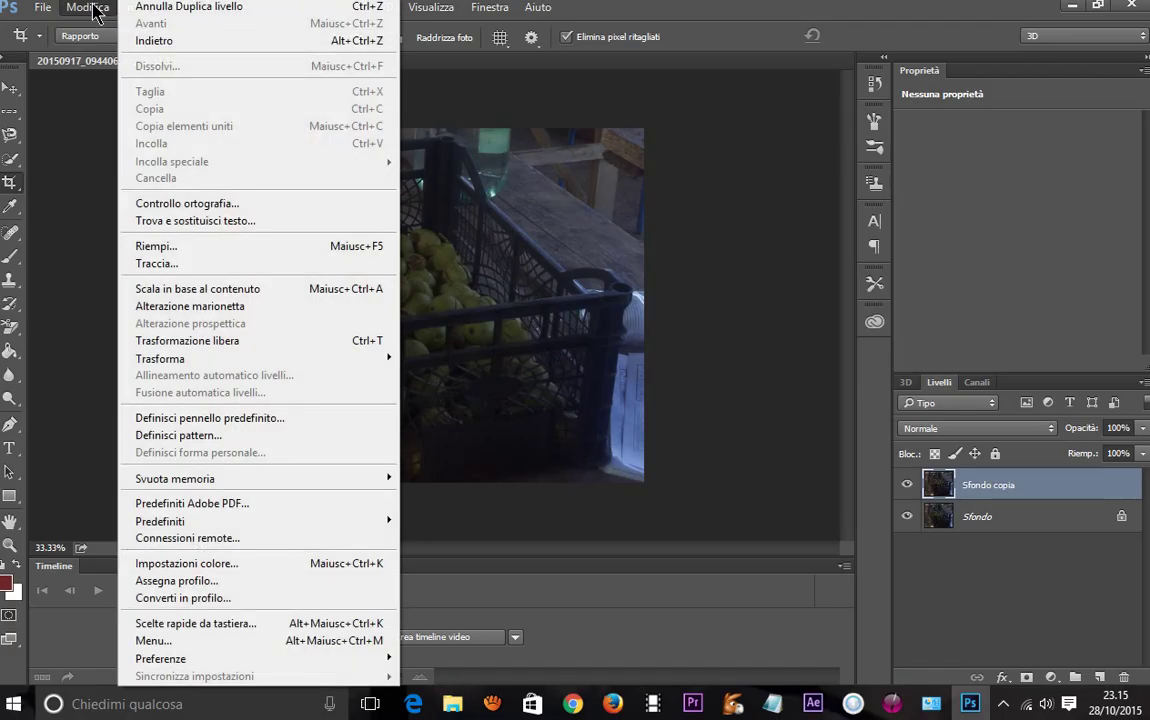
{"action": "left_click", "coordinate": [85, 135]}
{"action": "left_click", "coordinate": [148, 7]}
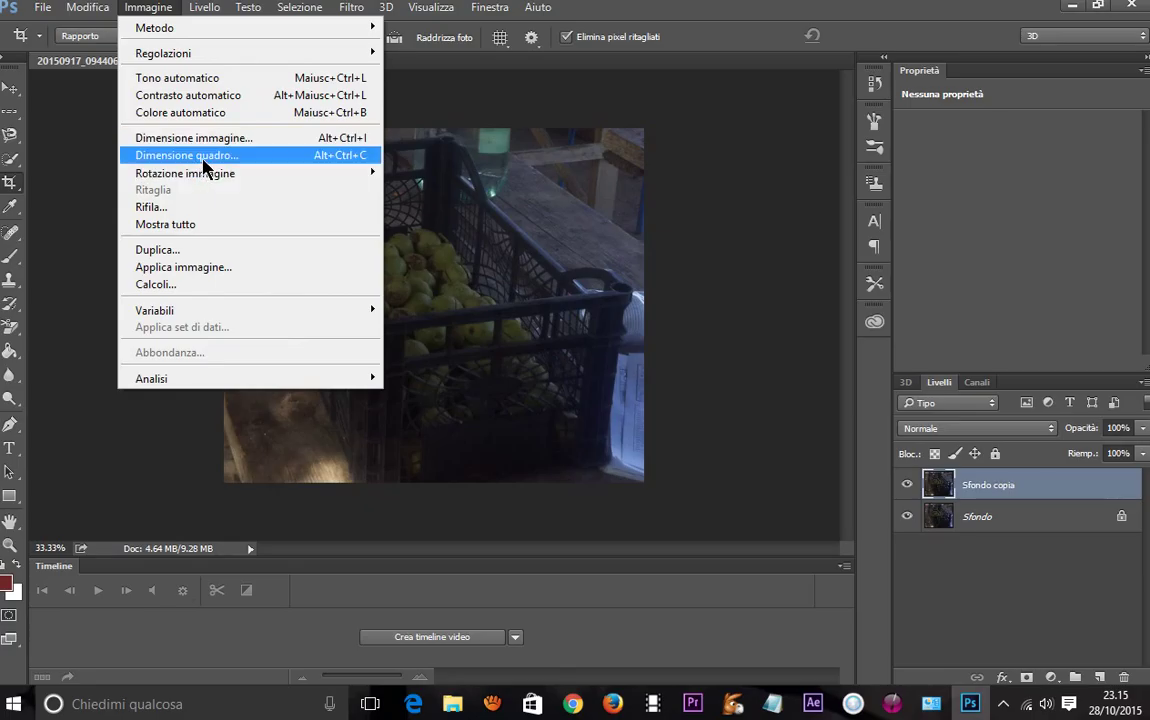
{"action": "mouse_move", "coordinate": [185, 173]}
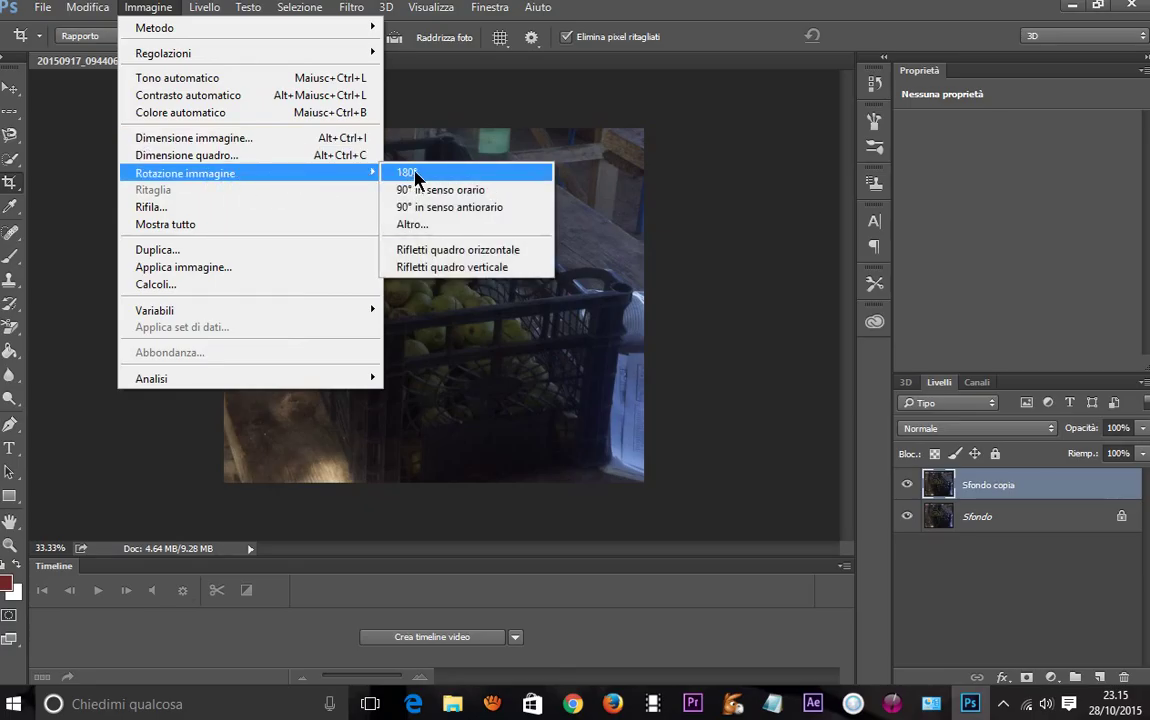
{"action": "left_click", "coordinate": [478, 250]}
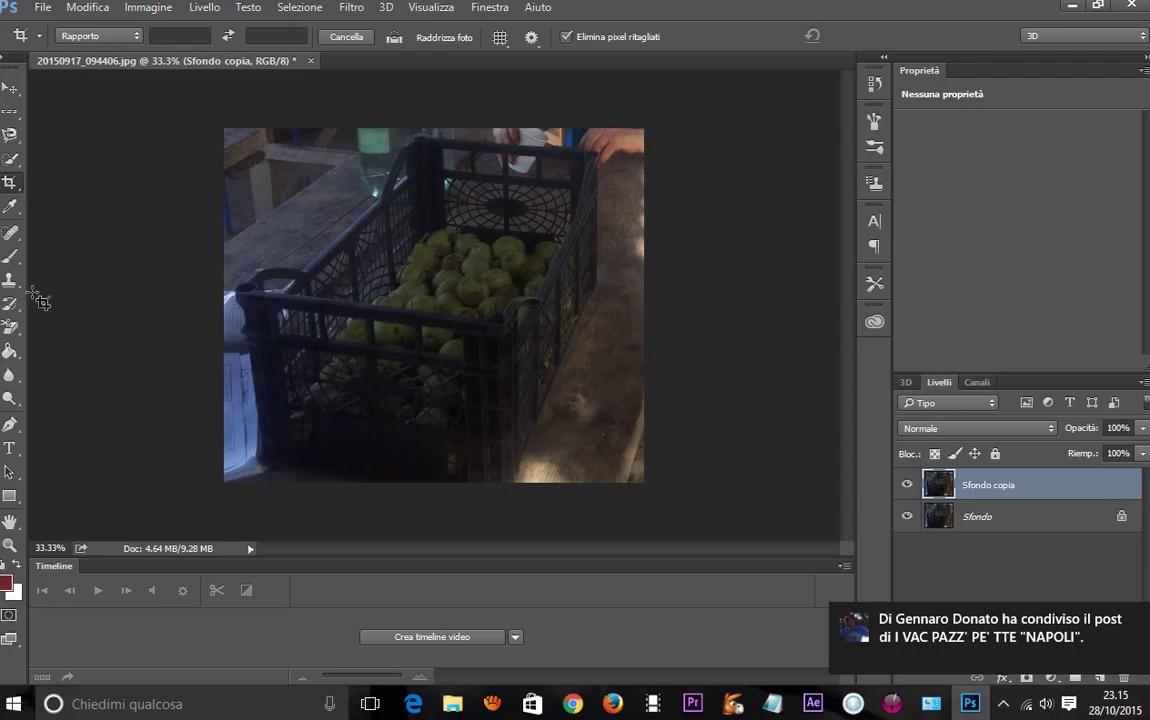
{"action": "left_click", "coordinate": [10, 258]}
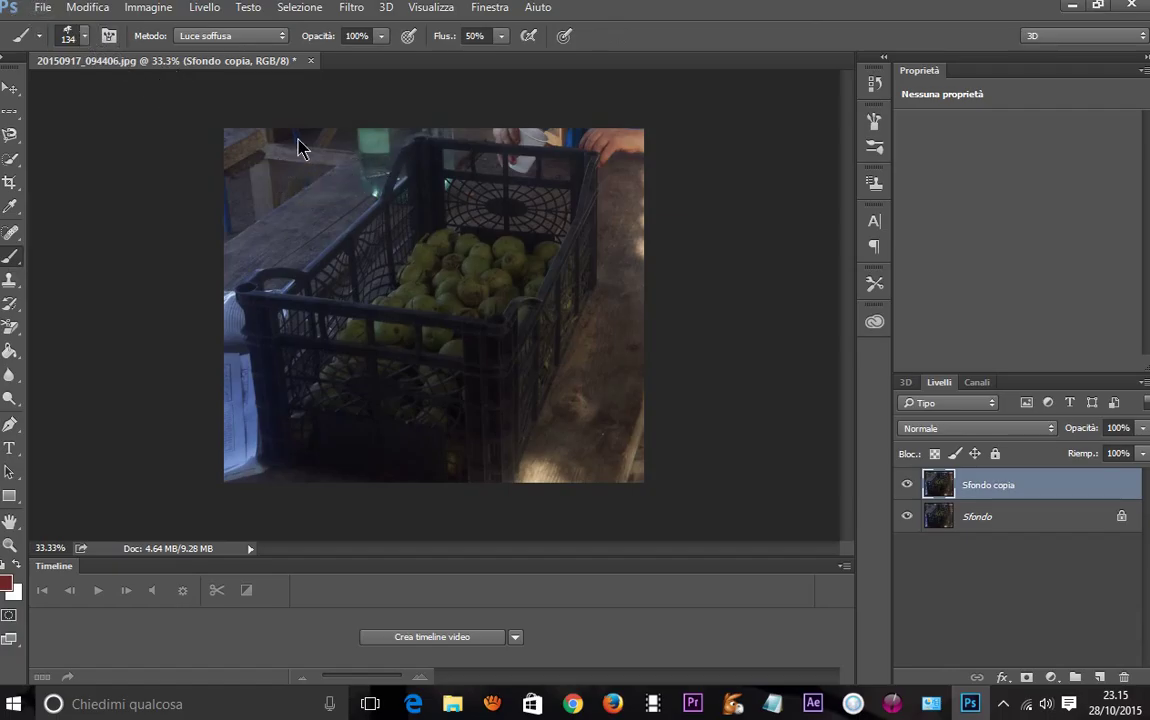
{"action": "key", "text": "ctrl+plus"}
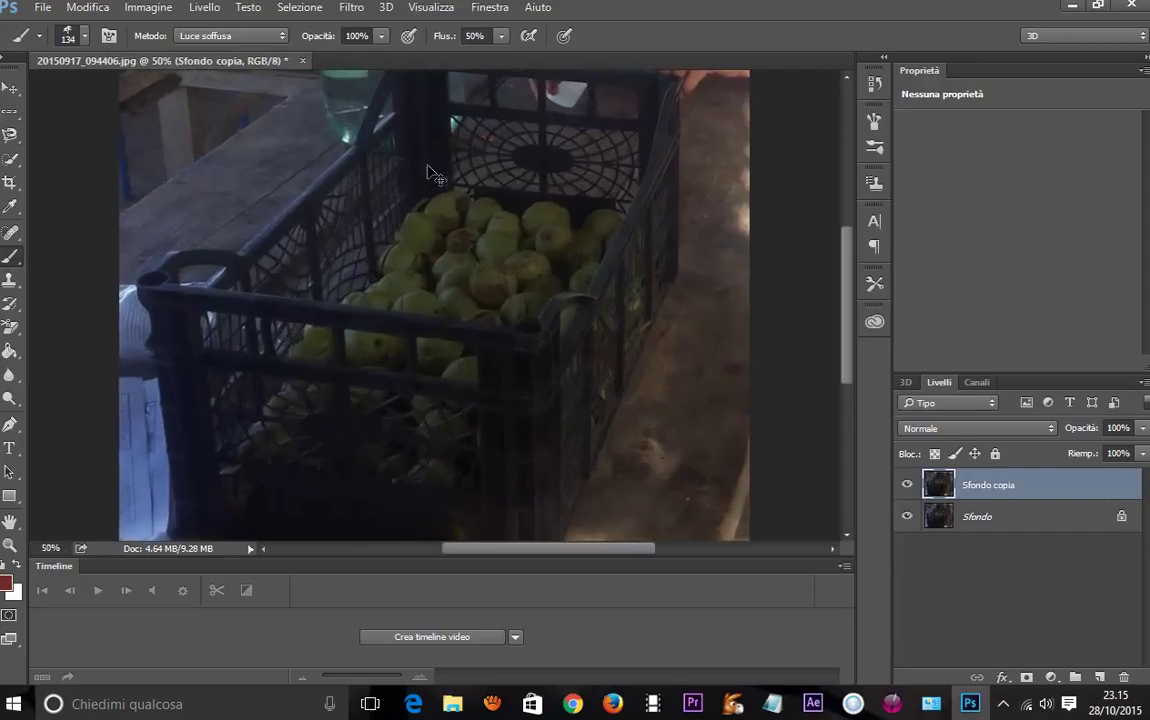
{"action": "key", "text": "ctrl+minus"}
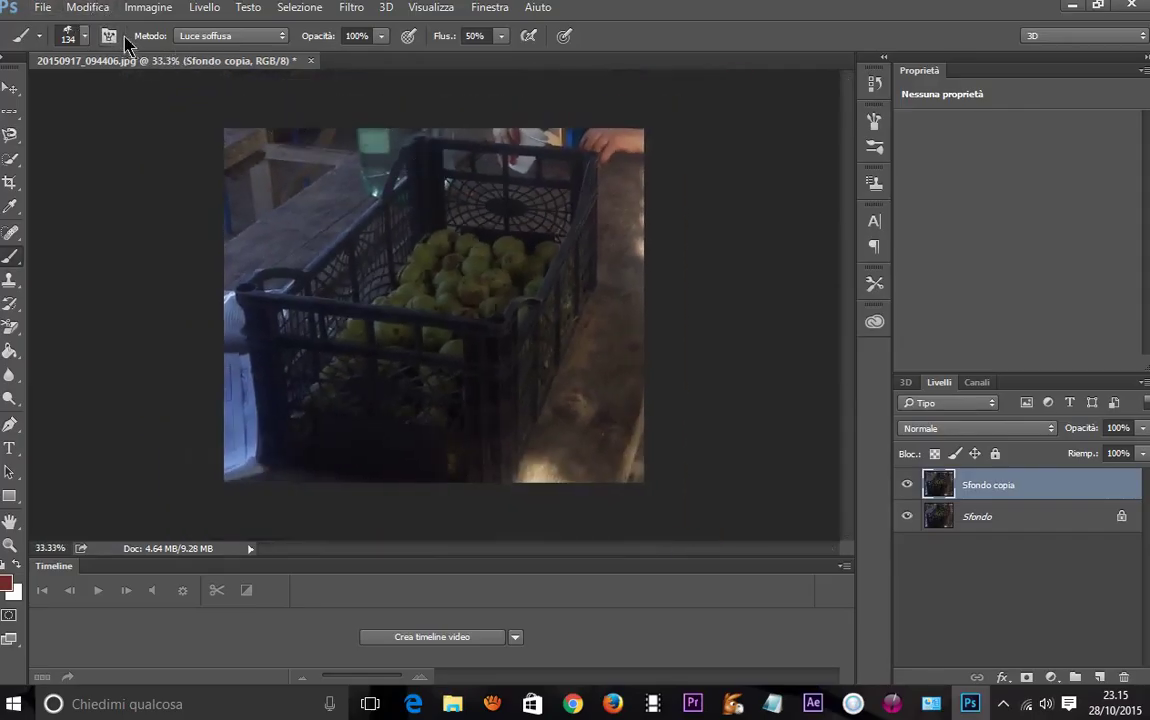
{"action": "left_click", "coordinate": [83, 38]}
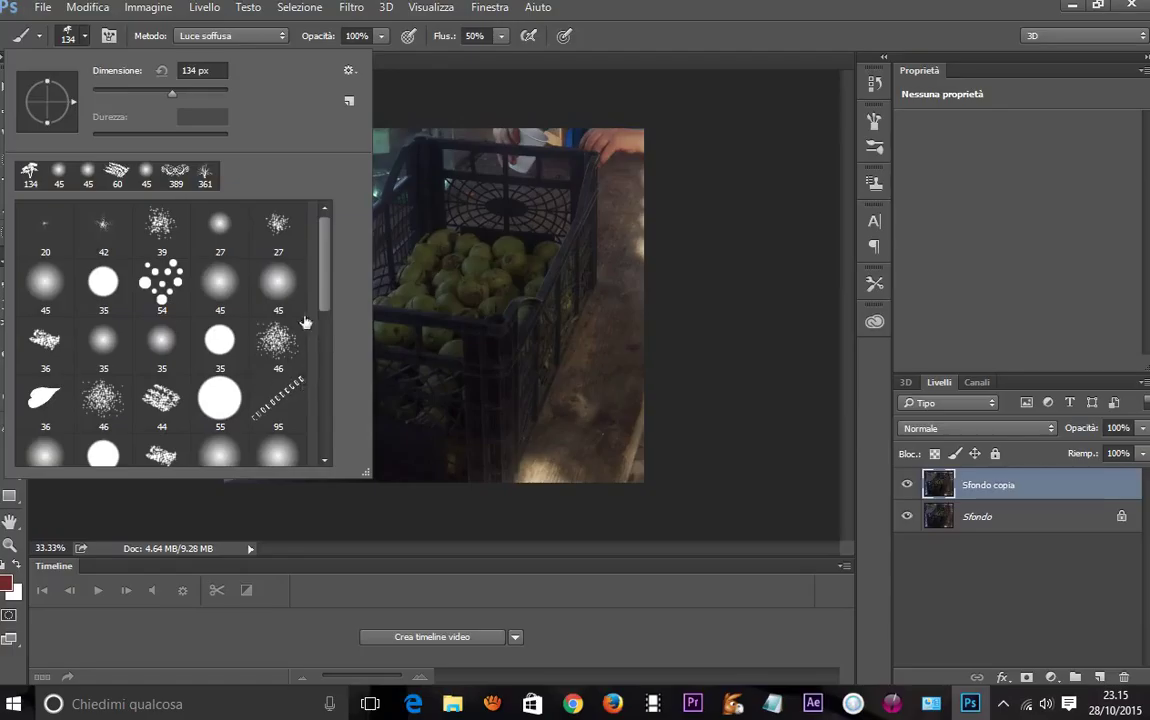
{"action": "left_click_drag", "start_coordinate": [326, 306], "coordinate": [326, 434]}
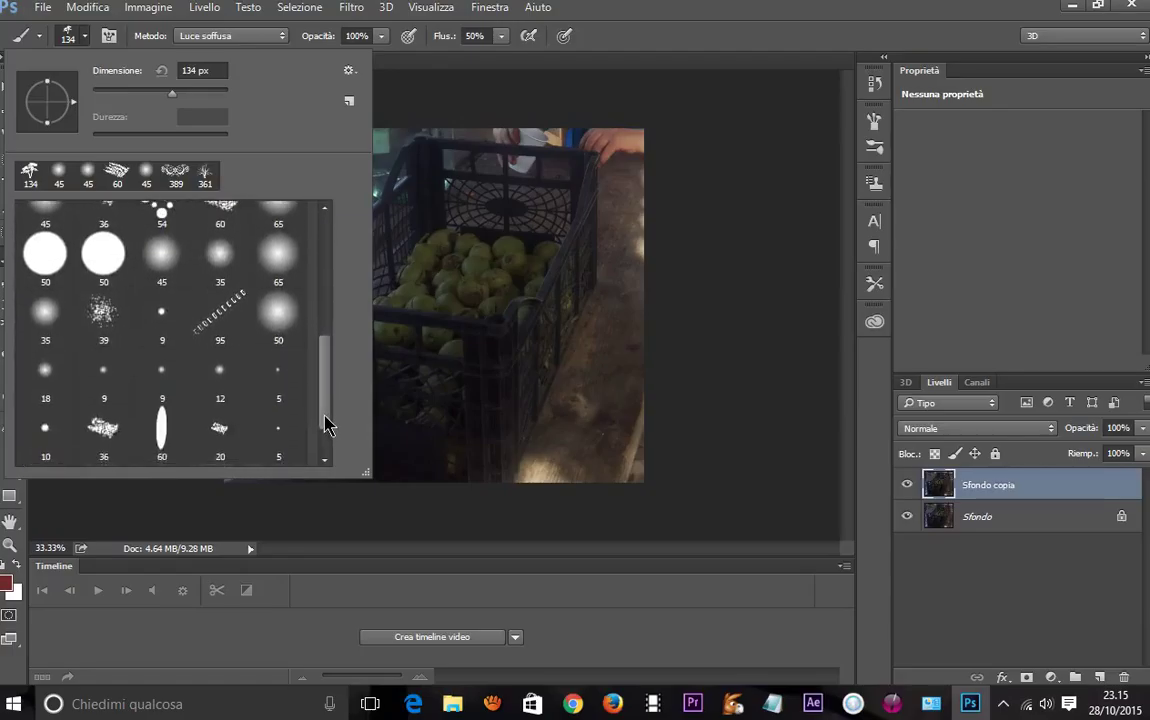
{"action": "scroll", "coordinate": [193, 390], "scroll_direction": "up", "scroll_amount": 3}
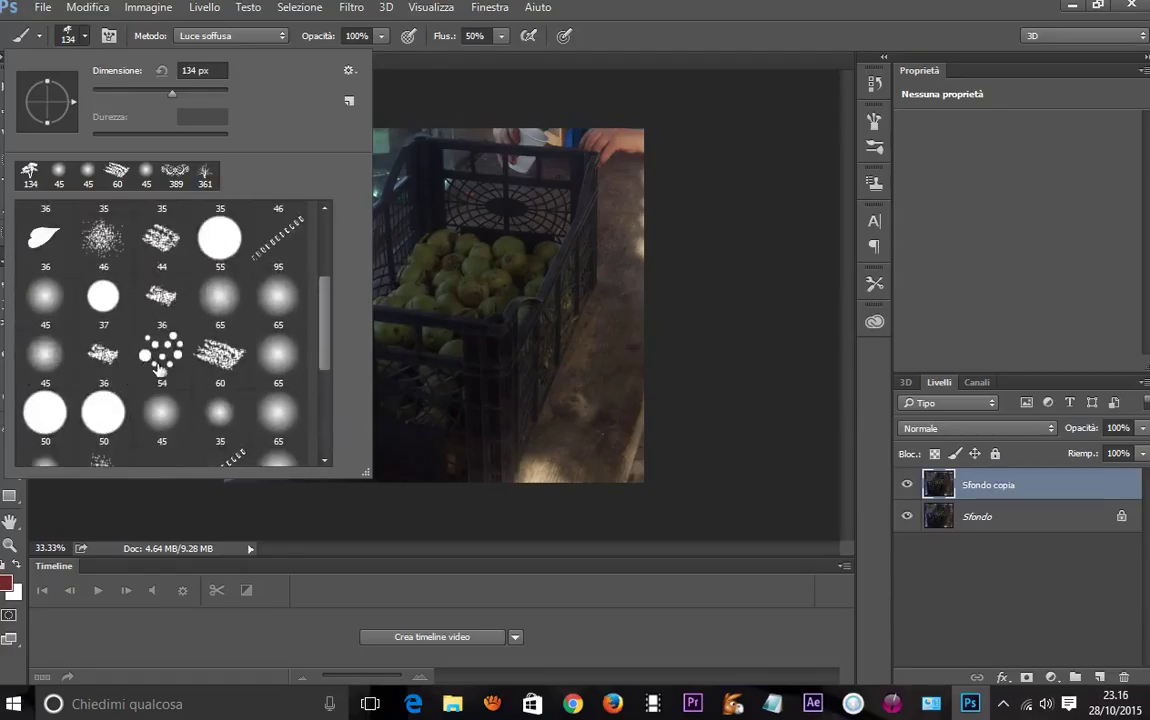
{"action": "left_click", "coordinate": [161, 358]}
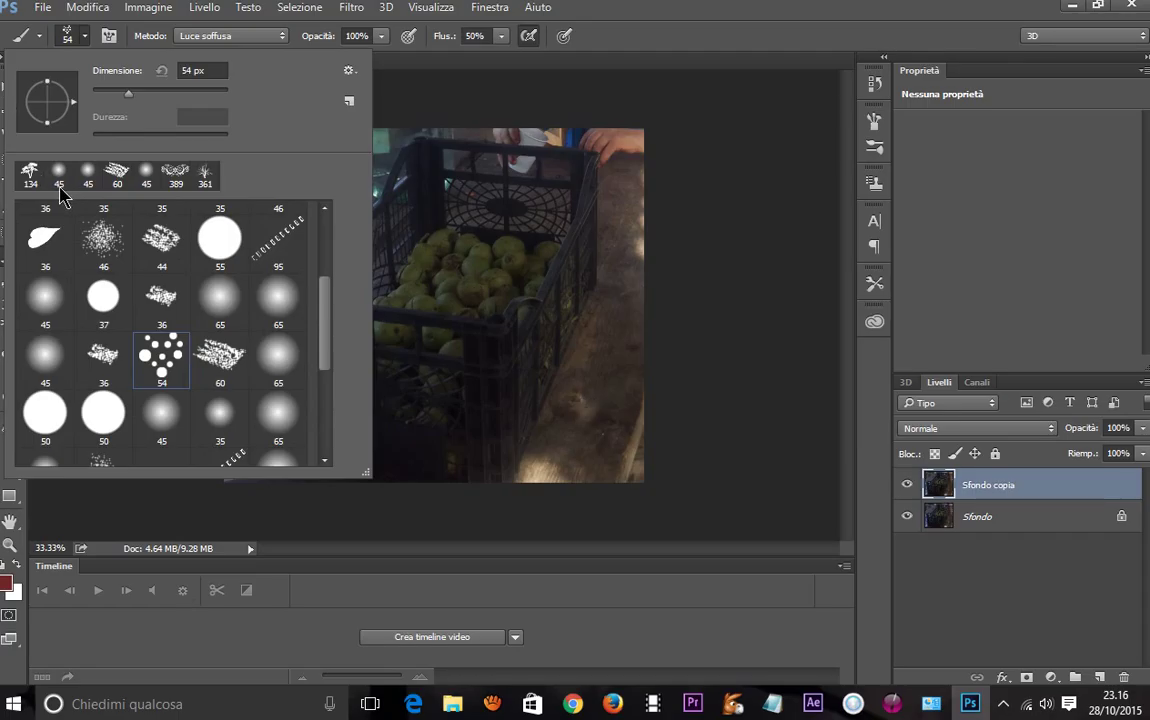
{"action": "left_click", "coordinate": [31, 172]}
{"action": "left_click", "coordinate": [597, 379]}
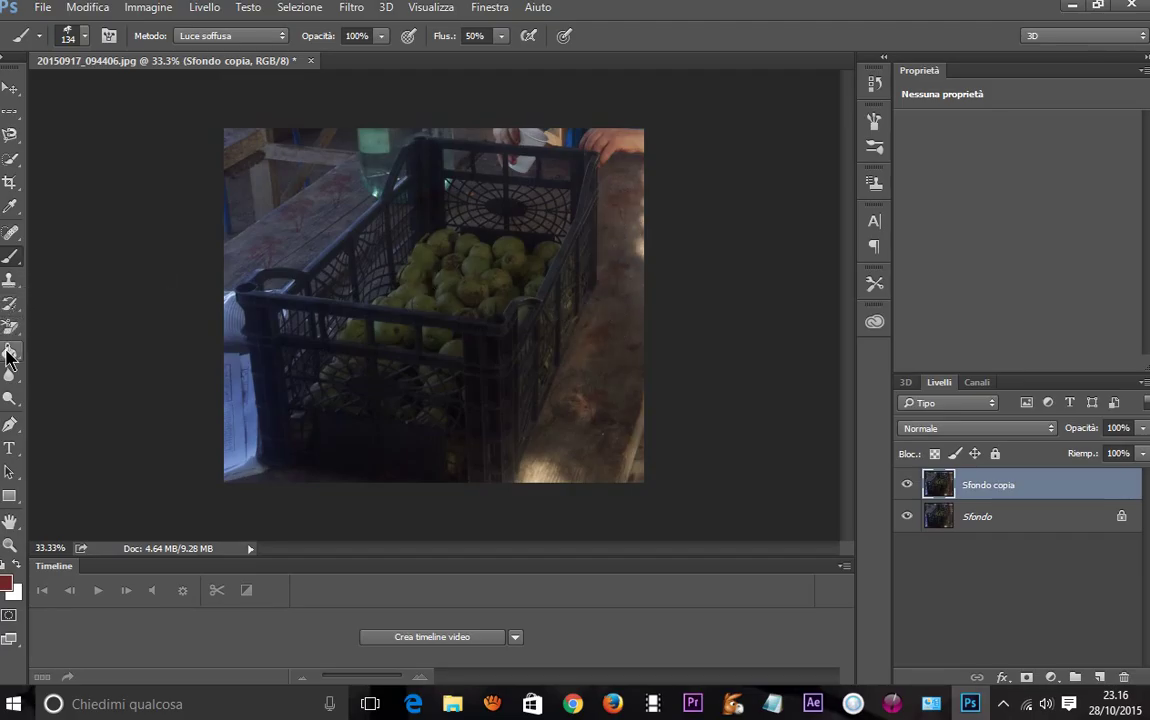
Duplicate Sfondo copia as Sfondo copia 2, blended with Differenza at 66% opacity.
{"action": "left_click", "coordinate": [9, 354]}
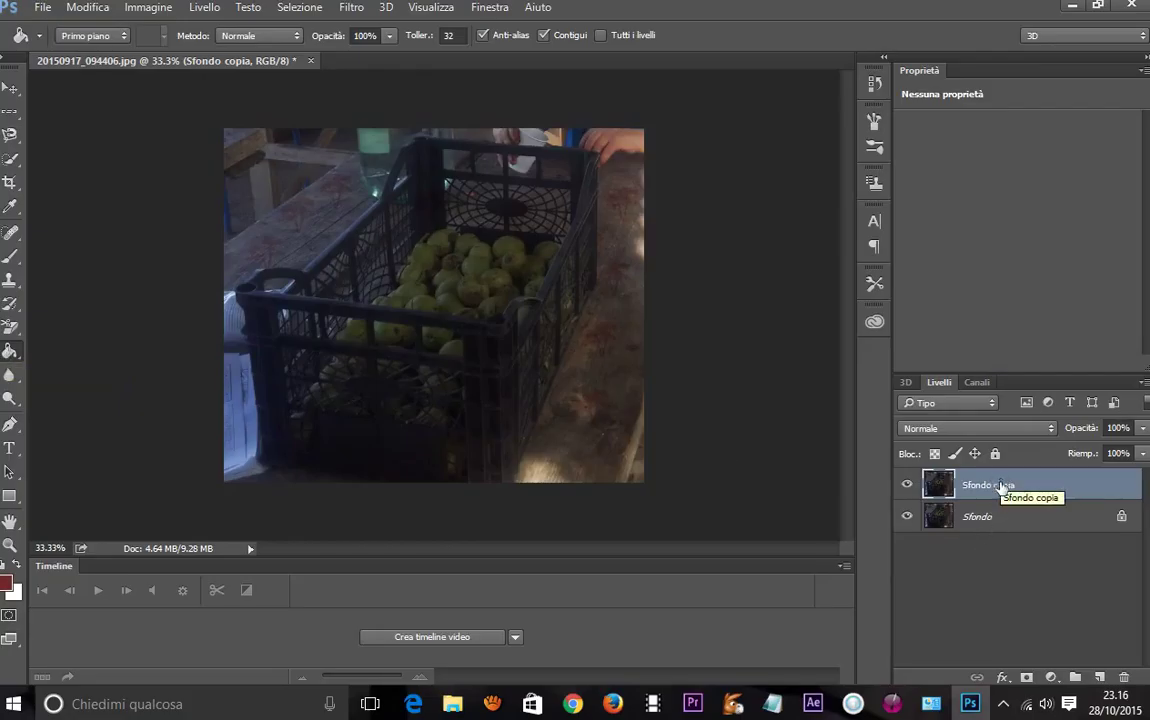
{"action": "left_click_drag", "start_coordinate": [1019, 488], "coordinate": [1099, 676]}
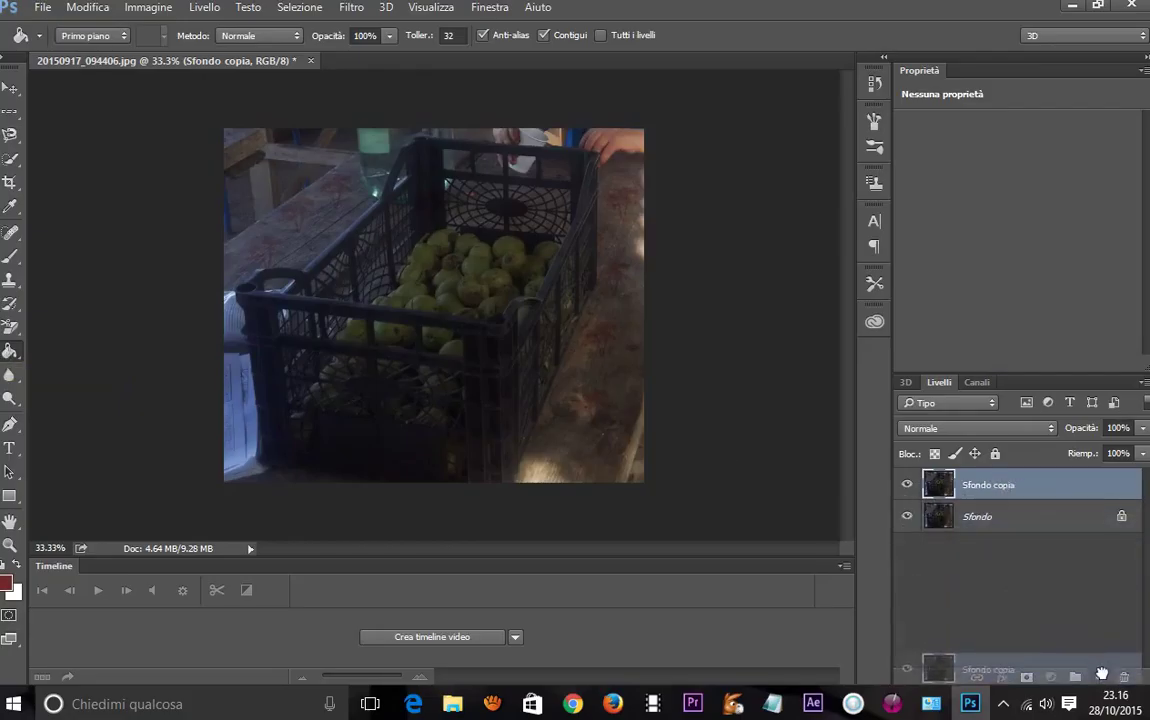
{"action": "left_click", "coordinate": [955, 430]}
{"action": "left_click", "coordinate": [940, 327]}
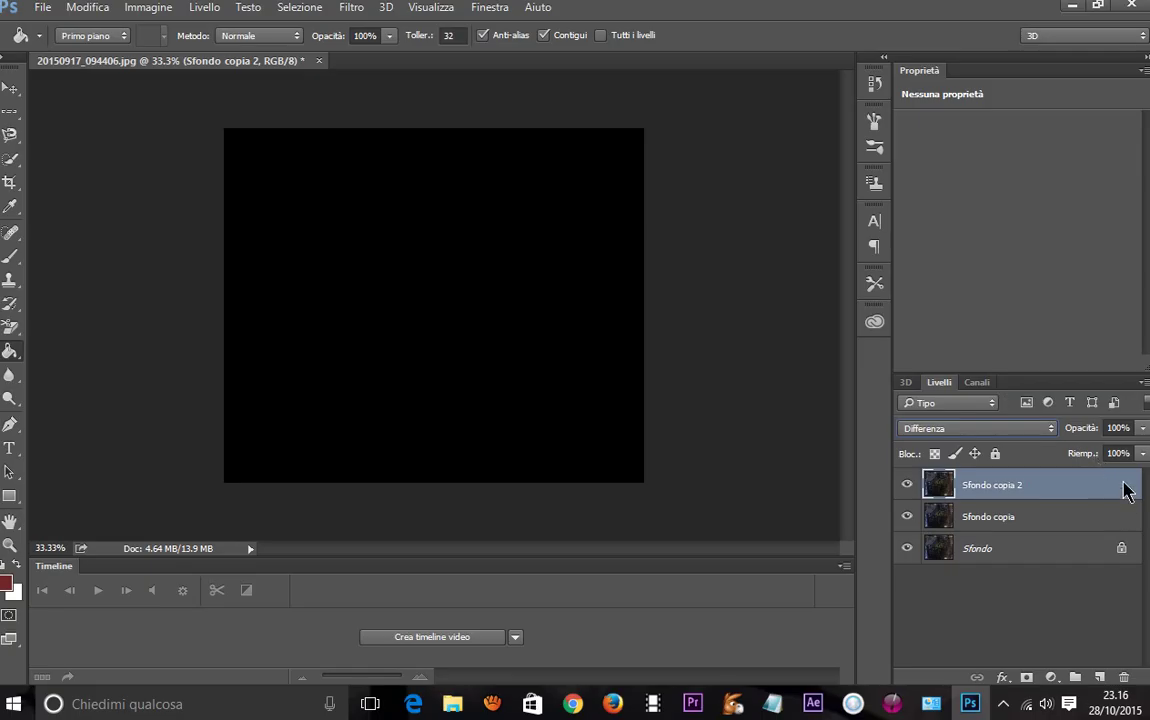
{"action": "left_click", "coordinate": [1141, 428]}
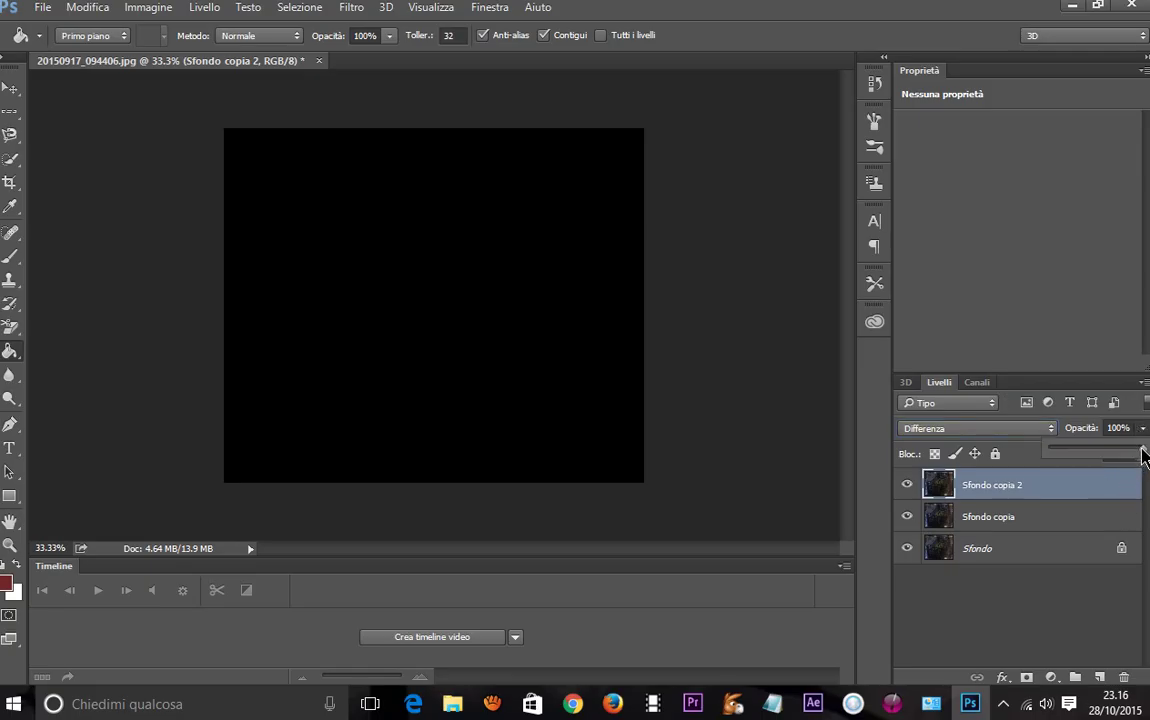
{"action": "mouse_move", "coordinate": [1143, 455]}
{"action": "left_mouse_down"}
{"action": "mouse_move", "coordinate": [1077, 452]}
{"action": "mouse_move", "coordinate": [1114, 457]}
{"action": "left_mouse_up"}
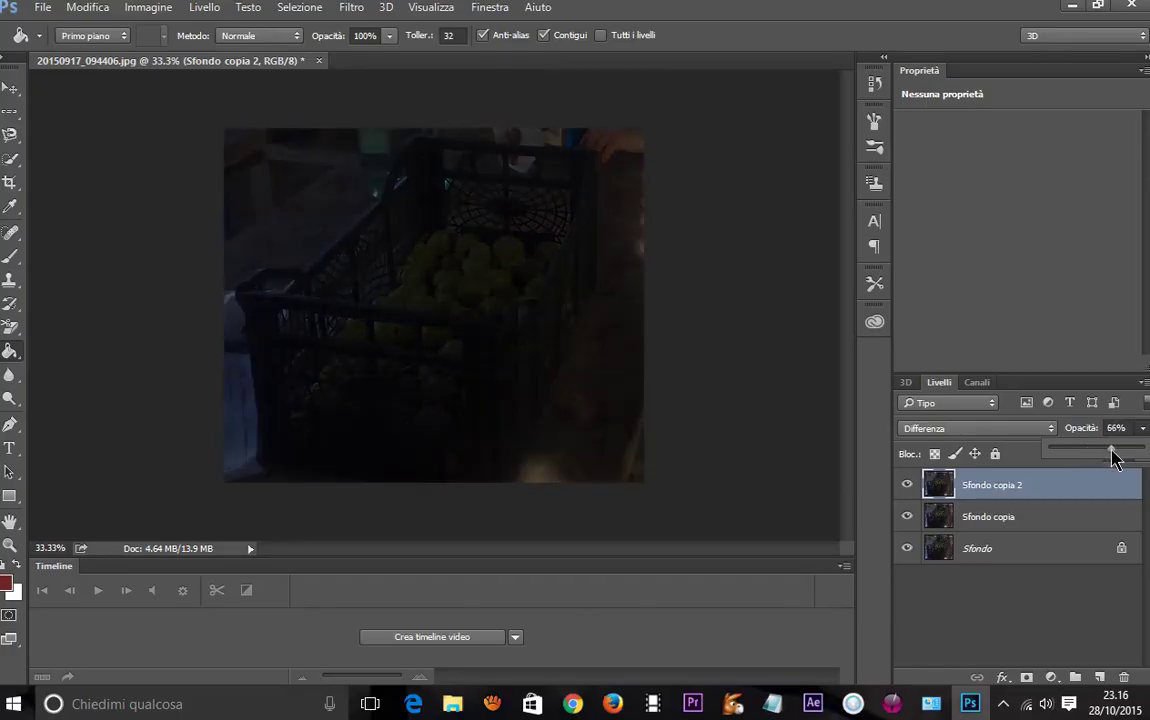
{"action": "left_click", "coordinate": [1091, 606]}
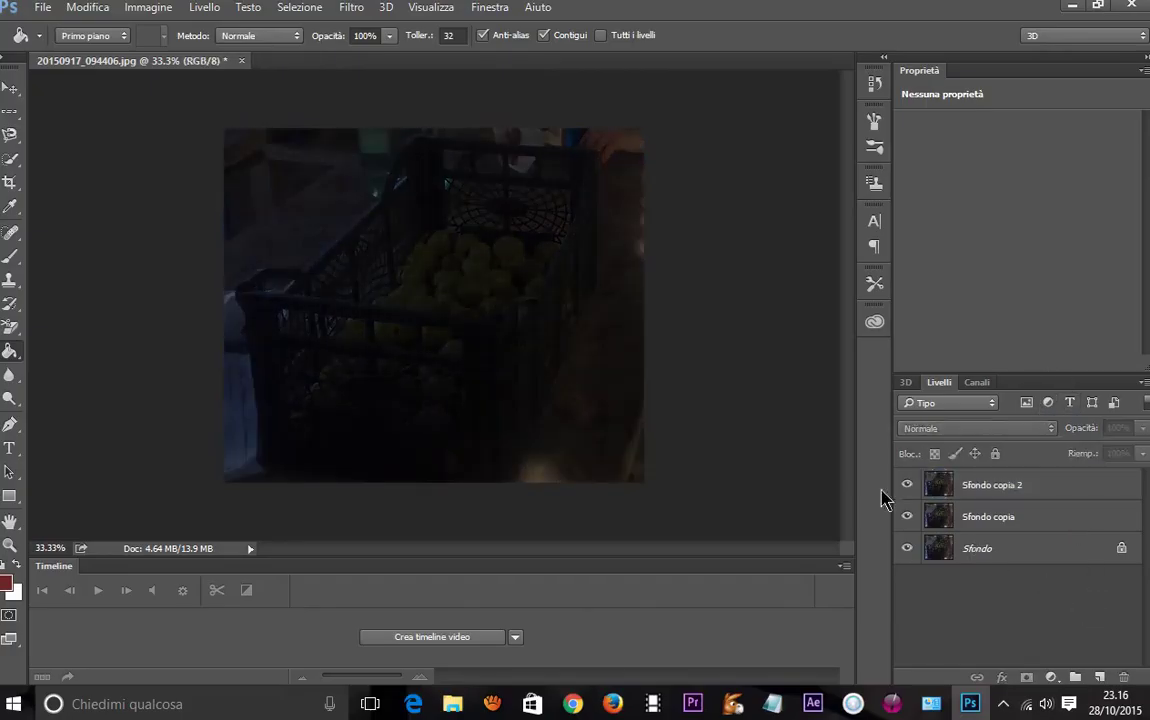
{"action": "left_click", "coordinate": [984, 487]}
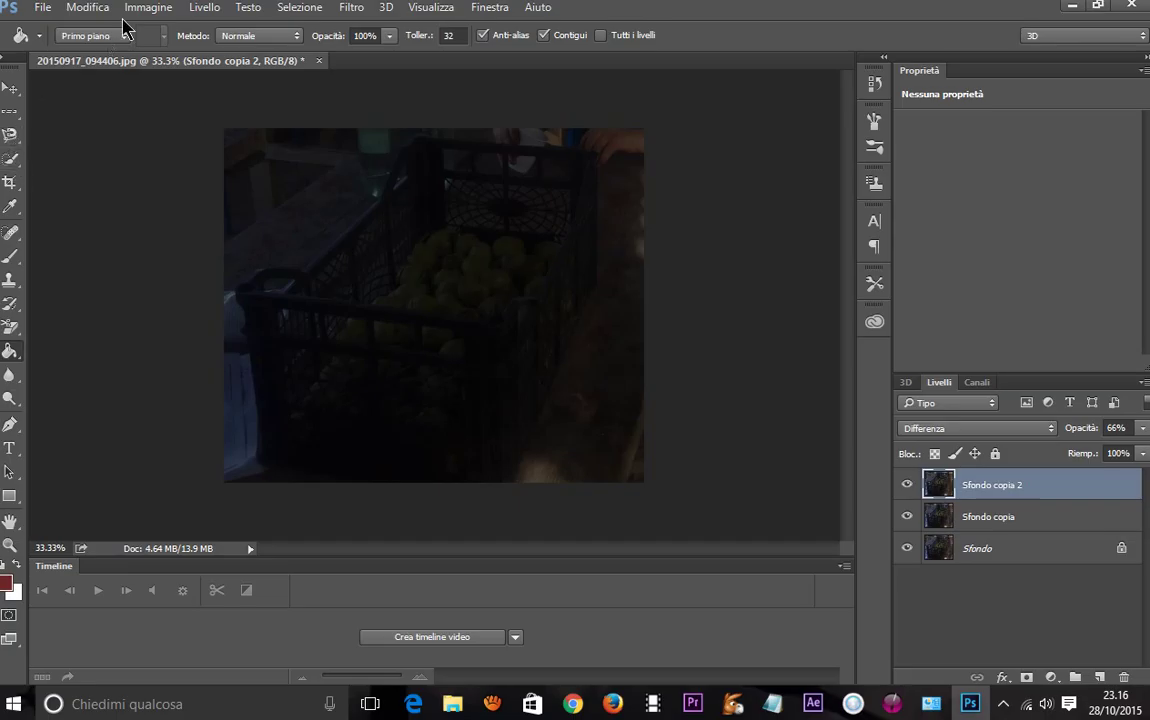
Set the pasteboard around the canvas to Grigio chiaro.
{"action": "right_click", "coordinate": [108, 240]}
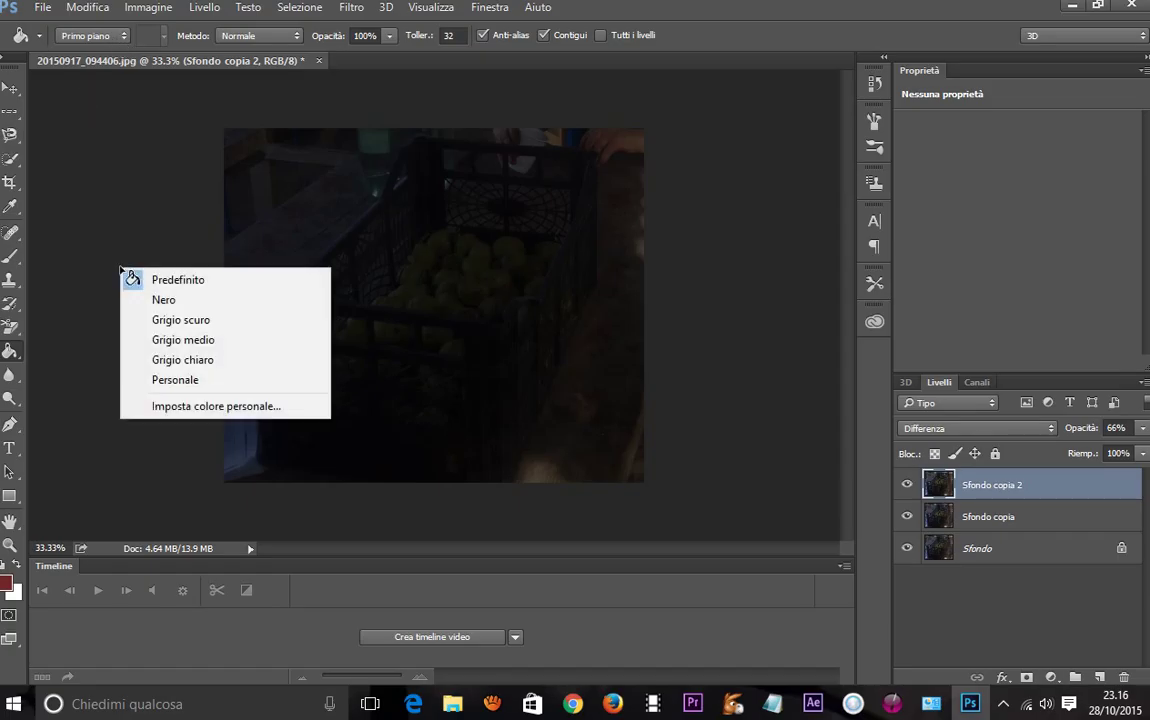
{"action": "left_click", "coordinate": [133, 231]}
{"action": "right_click", "coordinate": [105, 206]}
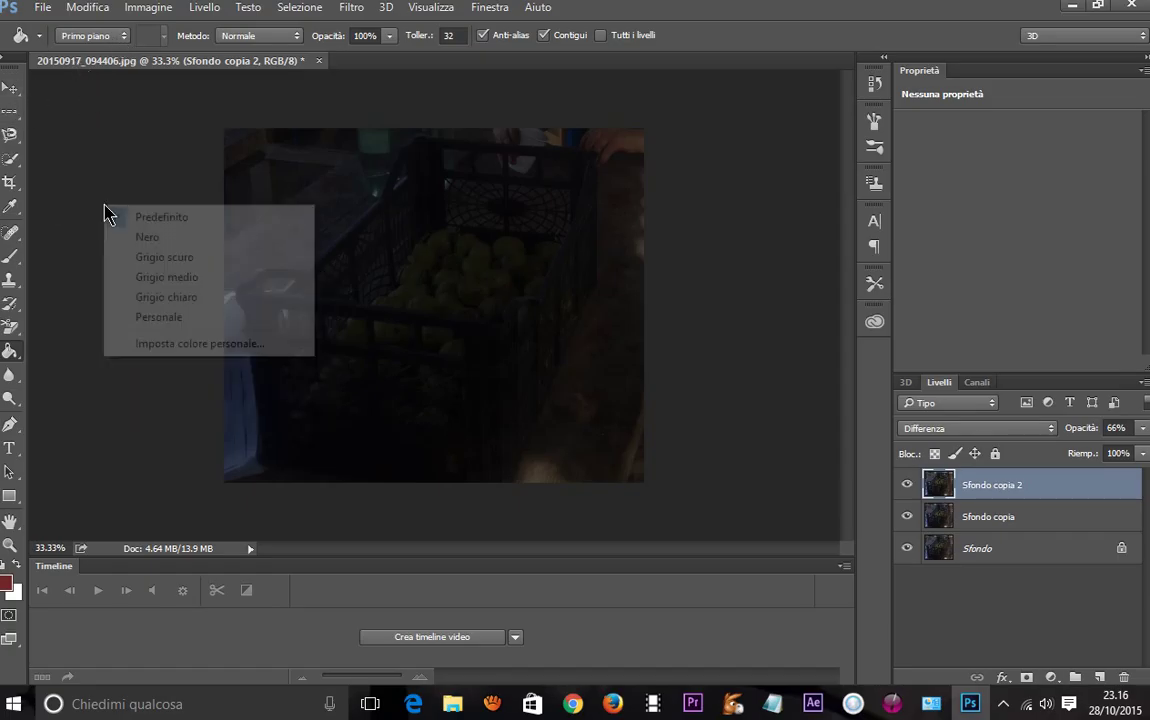
{"action": "left_click", "coordinate": [176, 297]}
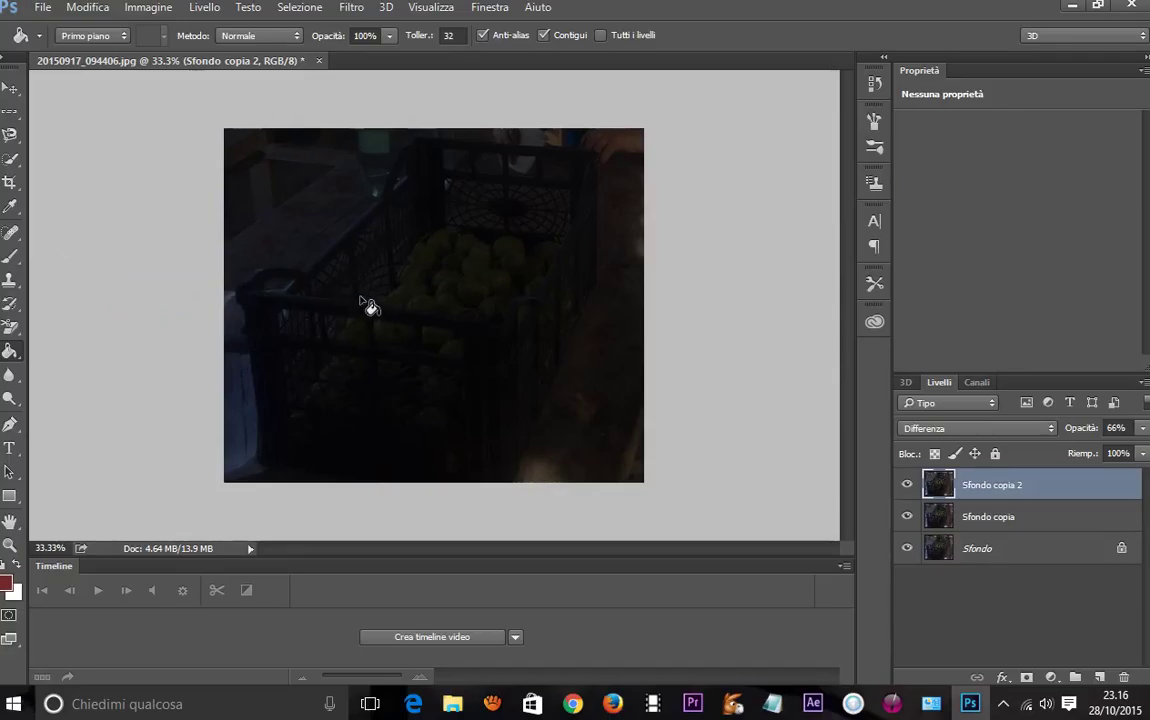
{"action": "right_click", "coordinate": [146, 252]}
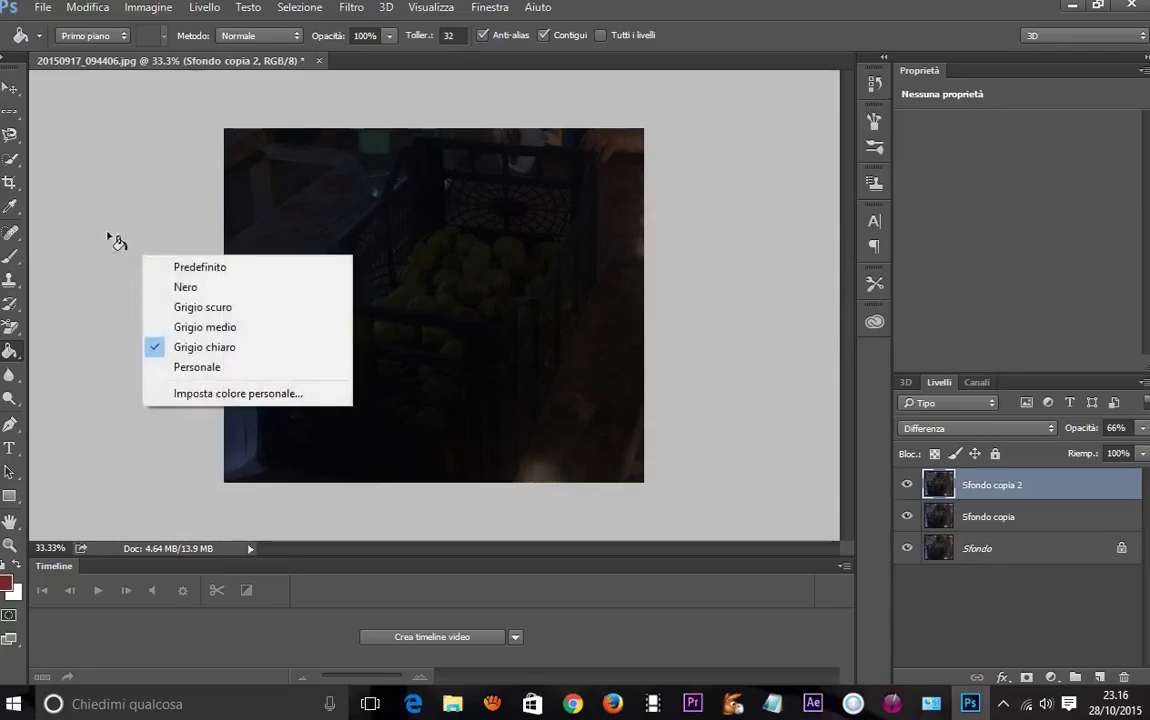
{"action": "left_click", "coordinate": [85, 228]}
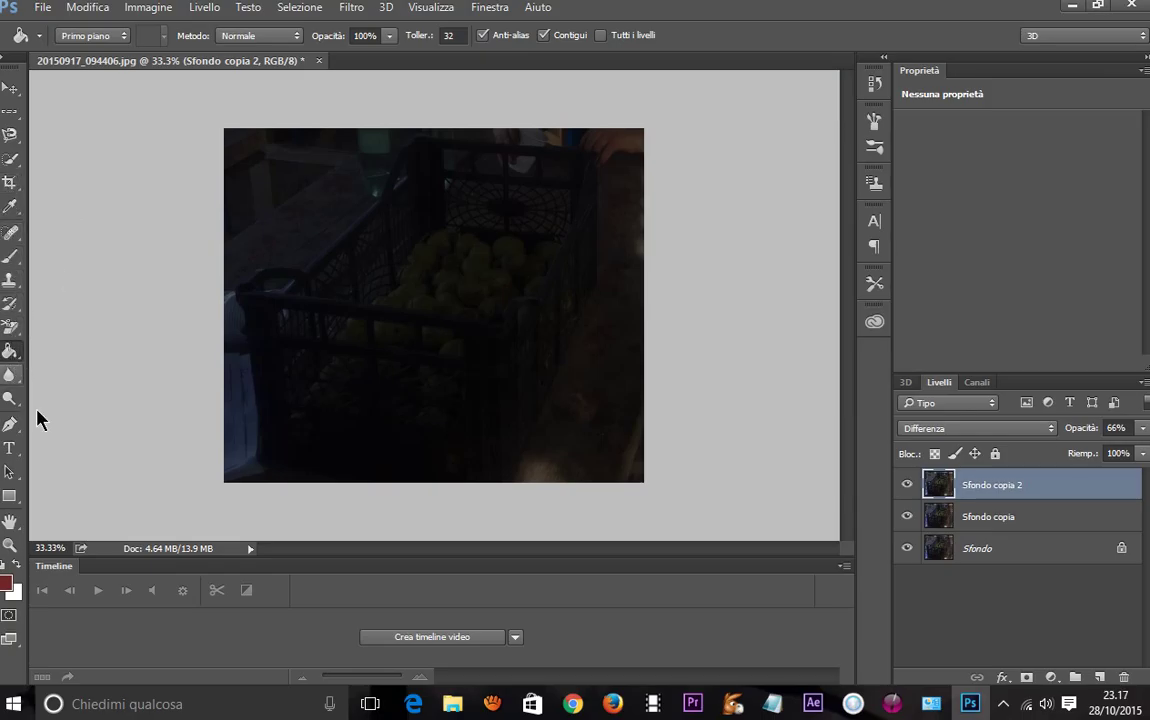
Add red 'oggi' text and move it to the image's bottom-right corner.
{"action": "left_click", "coordinate": [10, 447]}
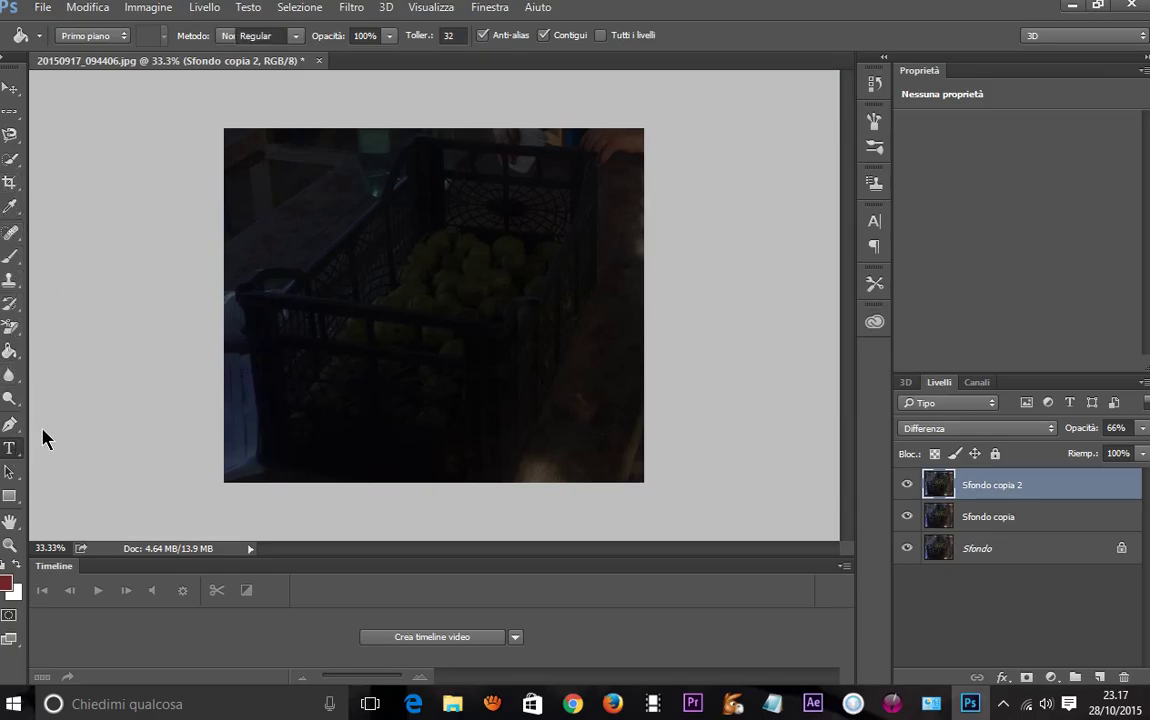
{"action": "left_click", "coordinate": [298, 207]}
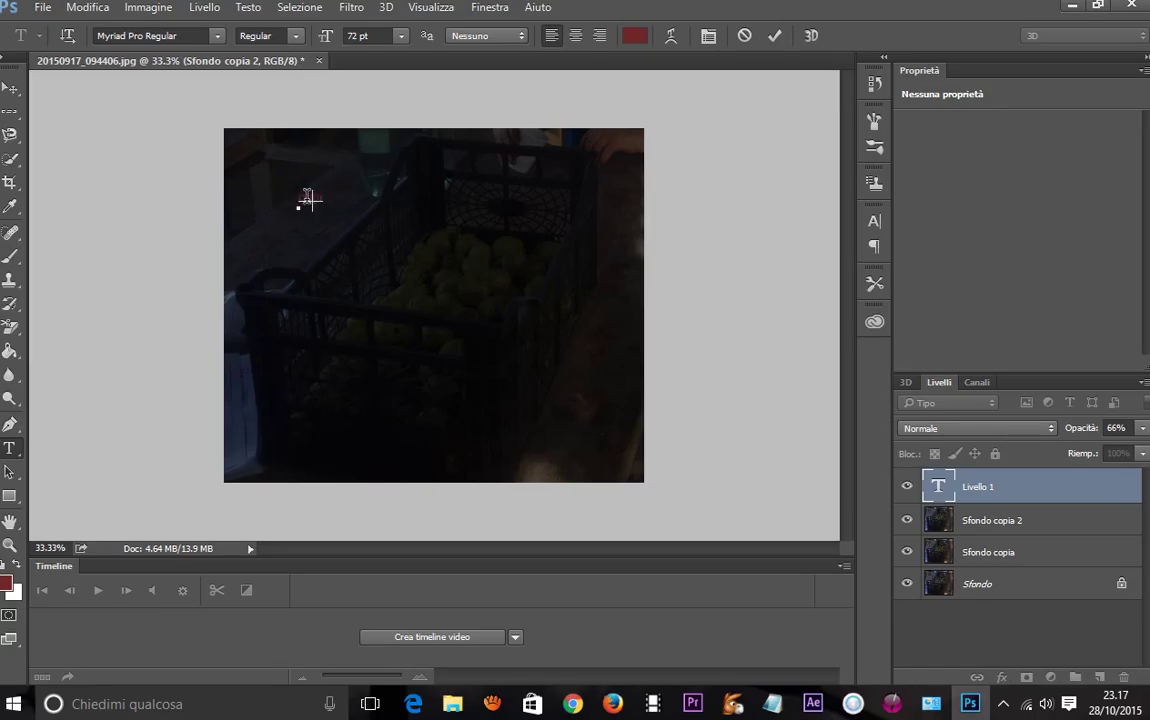
{"action": "left_click", "coordinate": [9, 88]}
{"action": "mouse_move", "coordinate": [265, 210]}
{"action": "left_mouse_down"}
{"action": "mouse_move", "coordinate": [375, 207]}
{"action": "mouse_move", "coordinate": [592, 389]}
{"action": "left_mouse_up"}
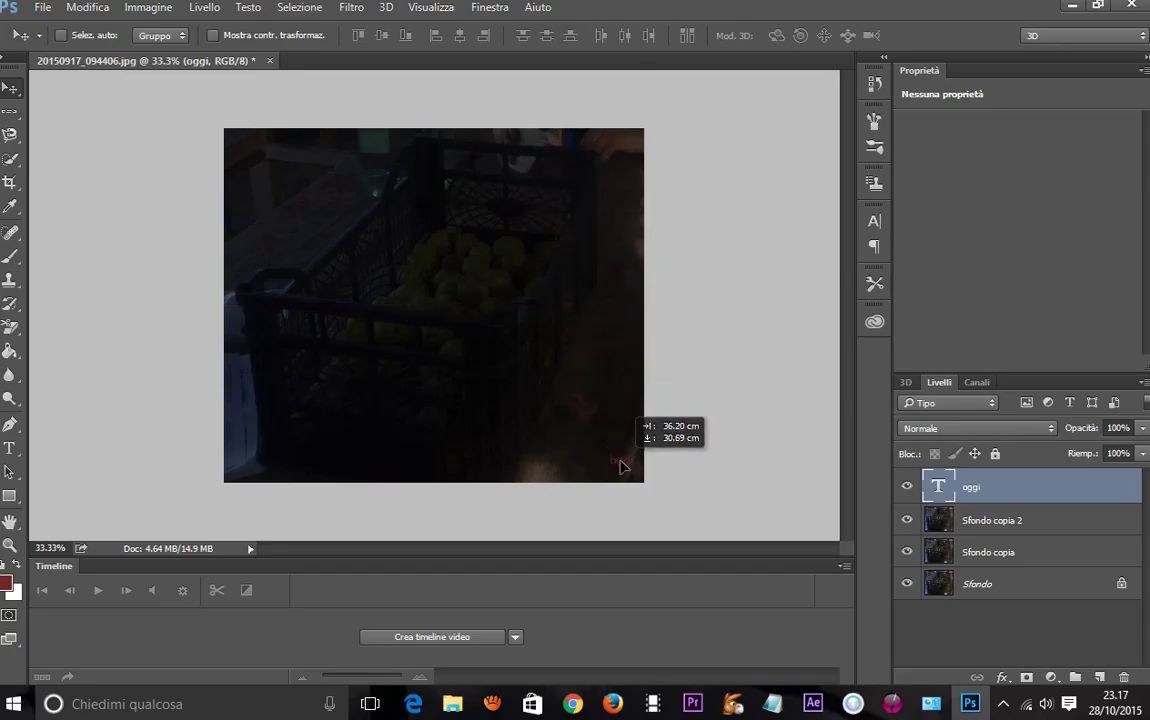
{"action": "left_click_drag", "start_coordinate": [592, 389], "coordinate": [622, 466]}
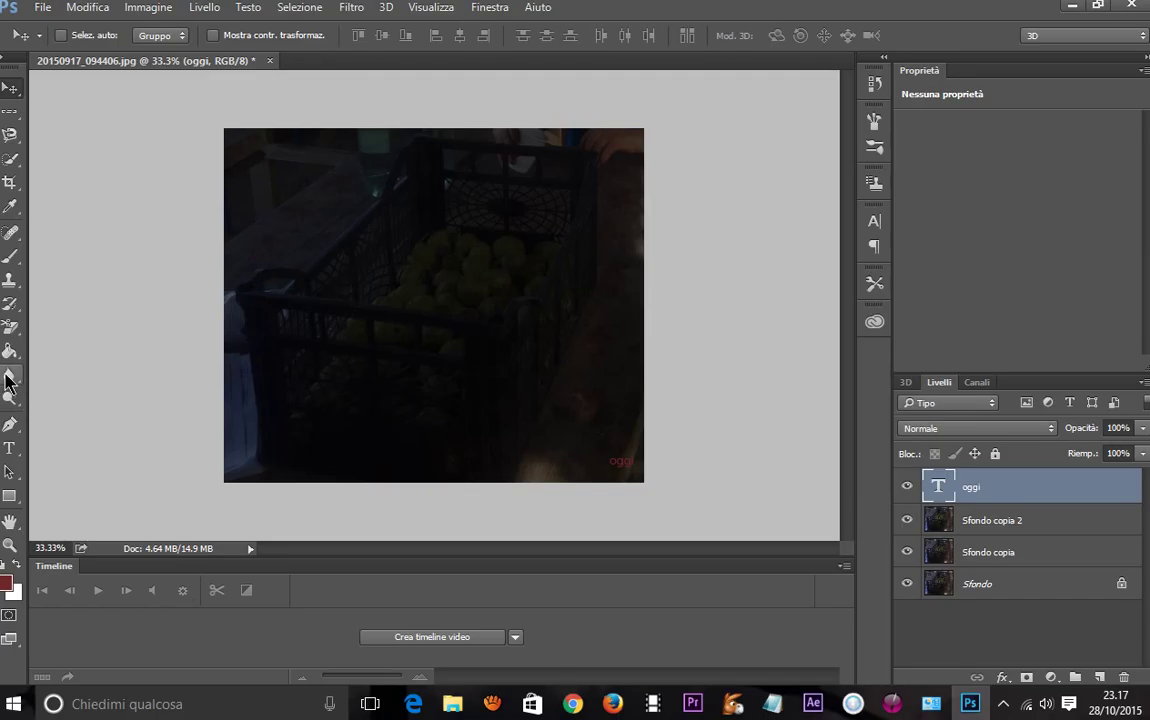
Draw a freehand Lasso outline around the crate and fruit, redoing the first attempt.
{"action": "left_click", "coordinate": [9, 132]}
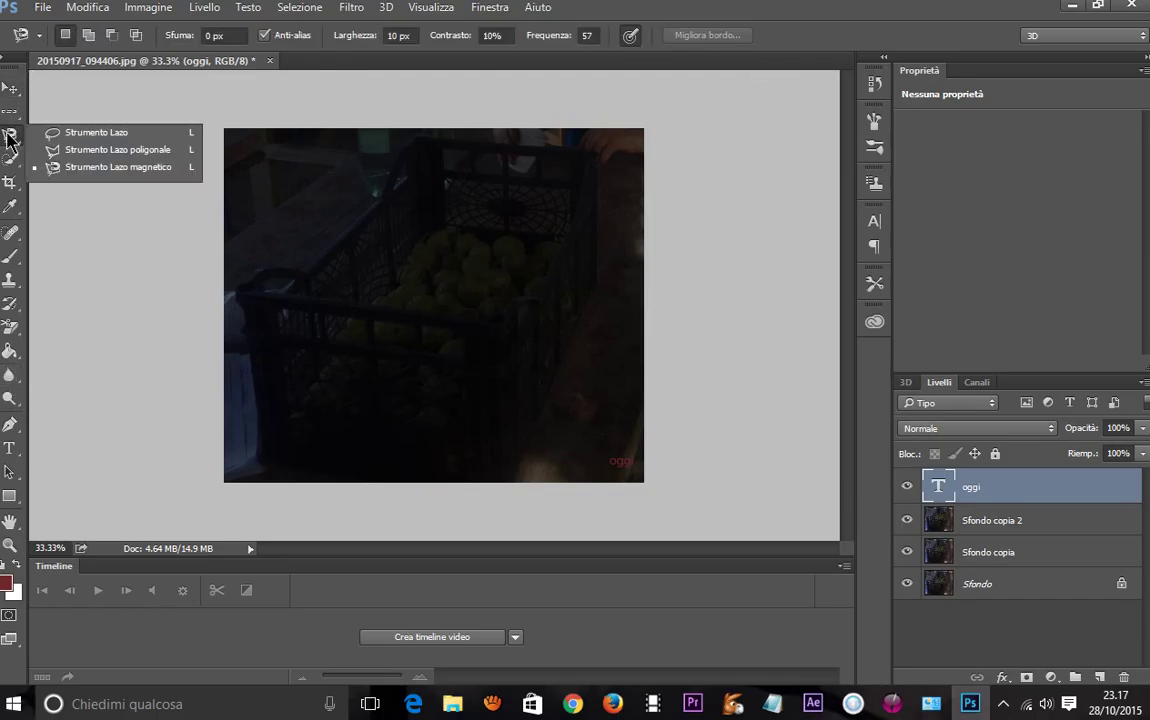
{"action": "left_click", "coordinate": [96, 135]}
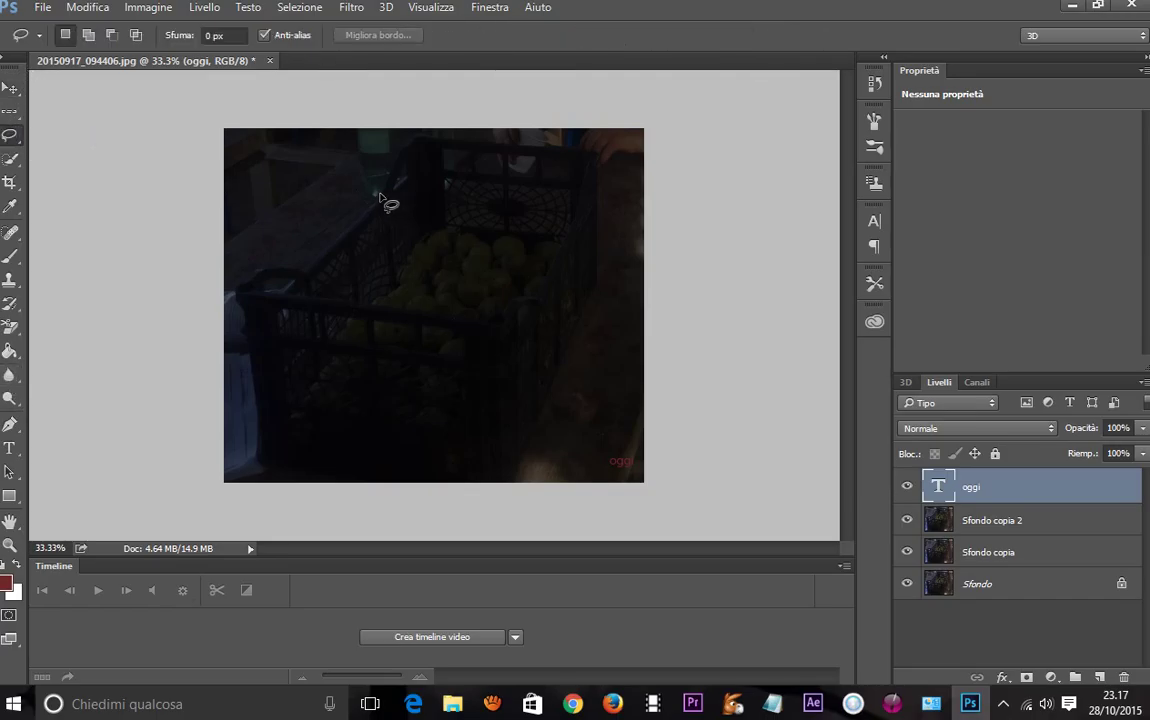
{"action": "mouse_move", "coordinate": [359, 212]}
{"action": "left_mouse_down"}
{"action": "mouse_move", "coordinate": [232, 321]}
{"action": "mouse_move", "coordinate": [257, 457]}
{"action": "mouse_move", "coordinate": [341, 465]}
{"action": "mouse_move", "coordinate": [586, 444]}
{"action": "mouse_move", "coordinate": [613, 226]}
{"action": "mouse_move", "coordinate": [588, 175]}
{"action": "mouse_move", "coordinate": [441, 150]}
{"action": "mouse_move", "coordinate": [372, 207]}
{"action": "left_mouse_up"}
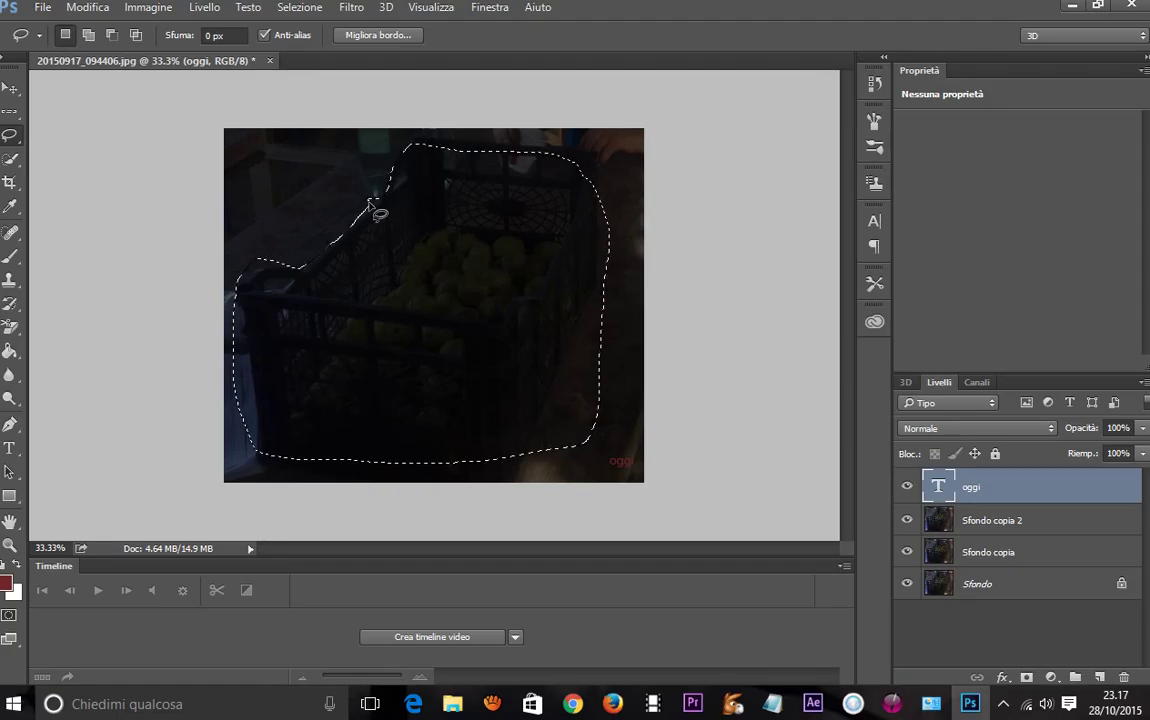
{"action": "left_click", "coordinate": [370, 209]}
{"action": "left_click_drag", "start_coordinate": [369, 204], "coordinate": [571, 385]}
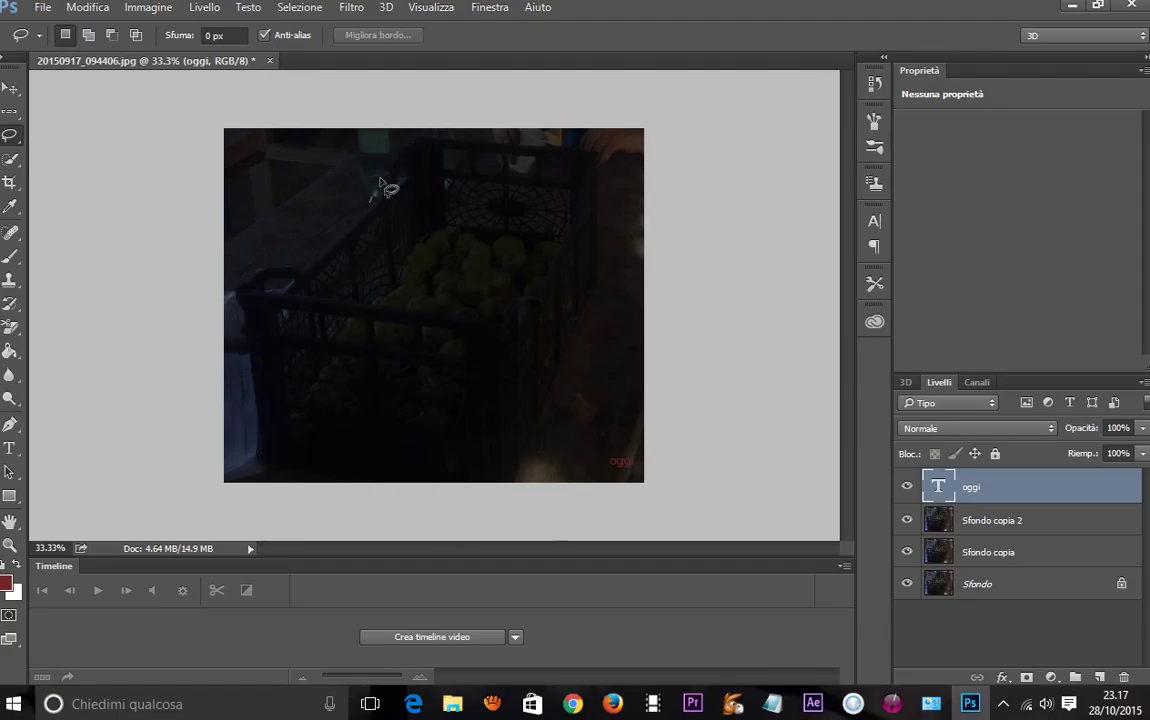
{"action": "mouse_move", "coordinate": [408, 432]}
{"action": "left_mouse_down"}
{"action": "mouse_move", "coordinate": [322, 237]}
{"action": "mouse_move", "coordinate": [365, 196]}
{"action": "mouse_move", "coordinate": [378, 208]}
{"action": "left_mouse_up"}
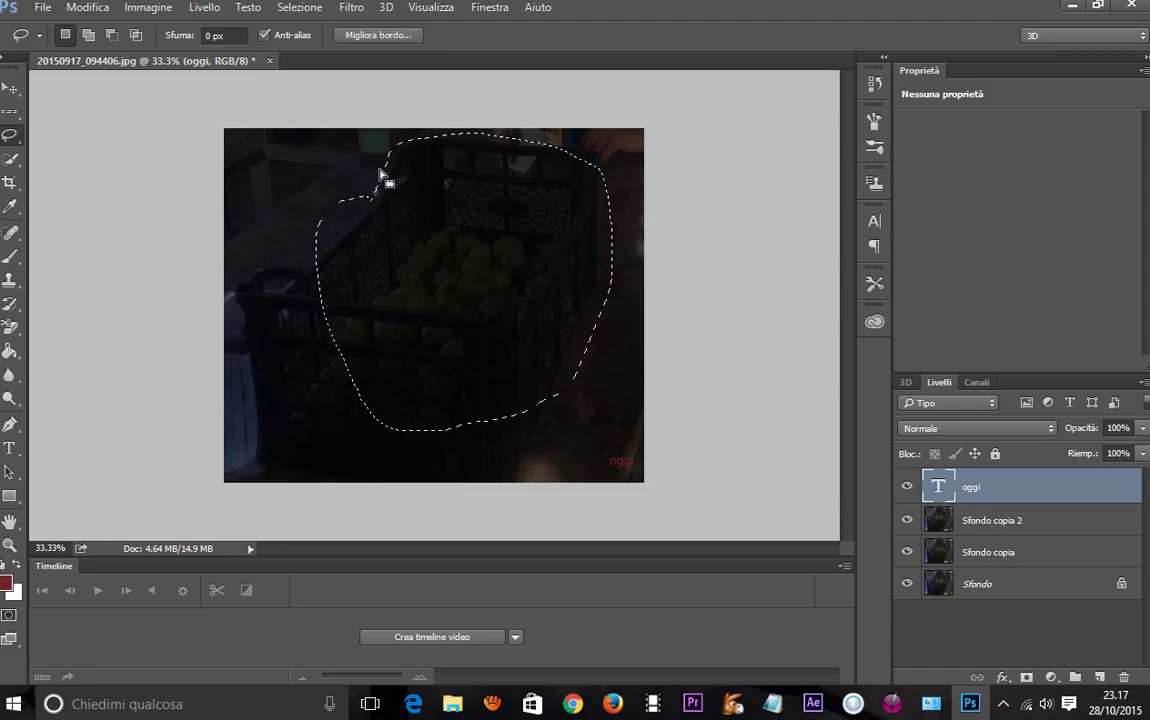
Refine the selection edge with Migliora bordo, raising Raggio to about 7.2 px.
{"action": "left_click", "coordinate": [394, 37]}
{"action": "left_click_drag", "start_coordinate": [546, 214], "coordinate": [591, 222]}
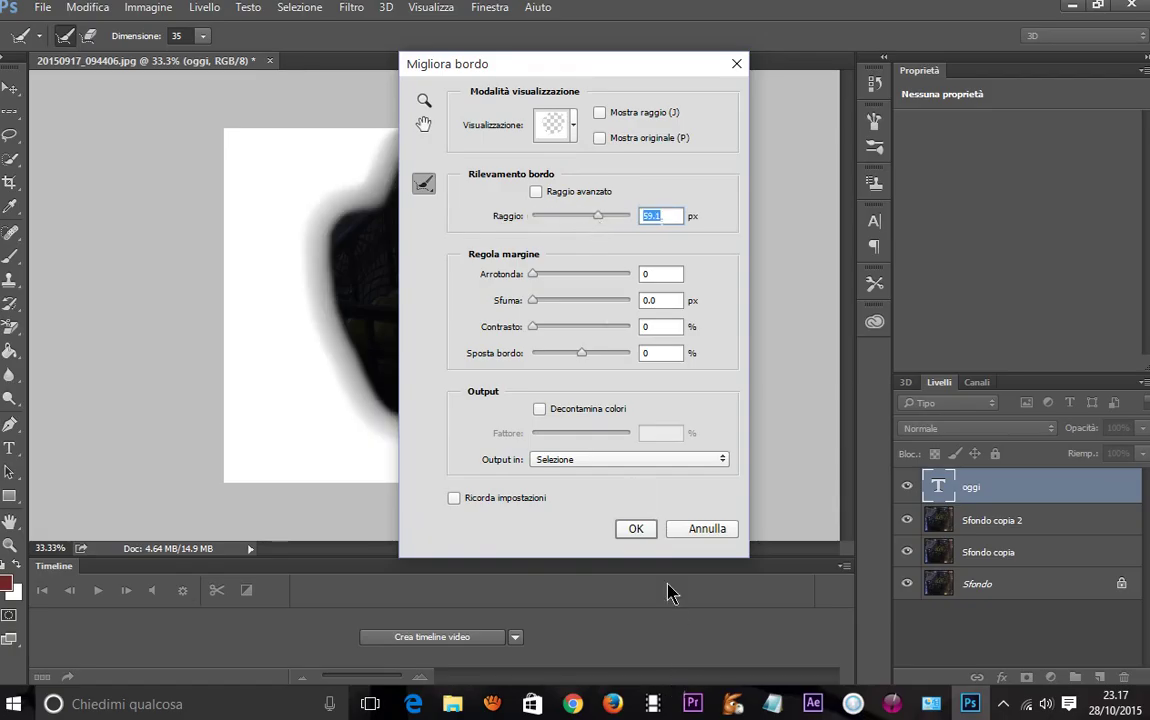
{"action": "left_click", "coordinate": [636, 528]}
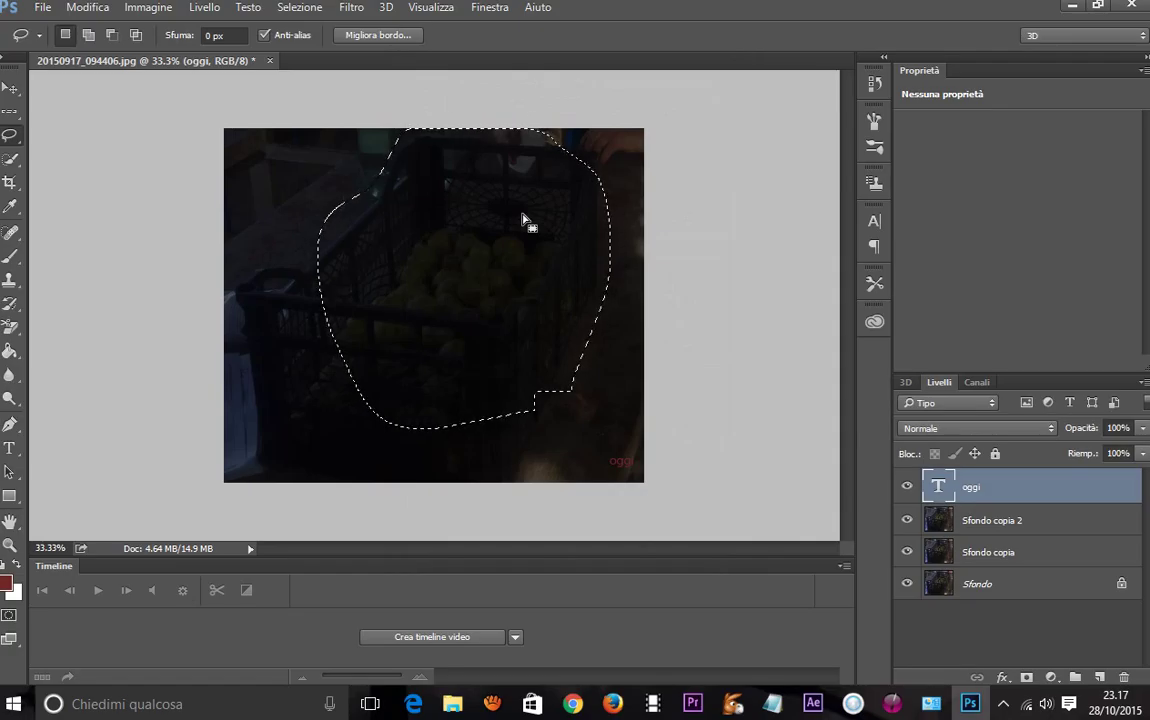
Make Sfondo copia 2 active and apply Migliora bordo to the selection again.
{"action": "left_click", "coordinate": [978, 519]}
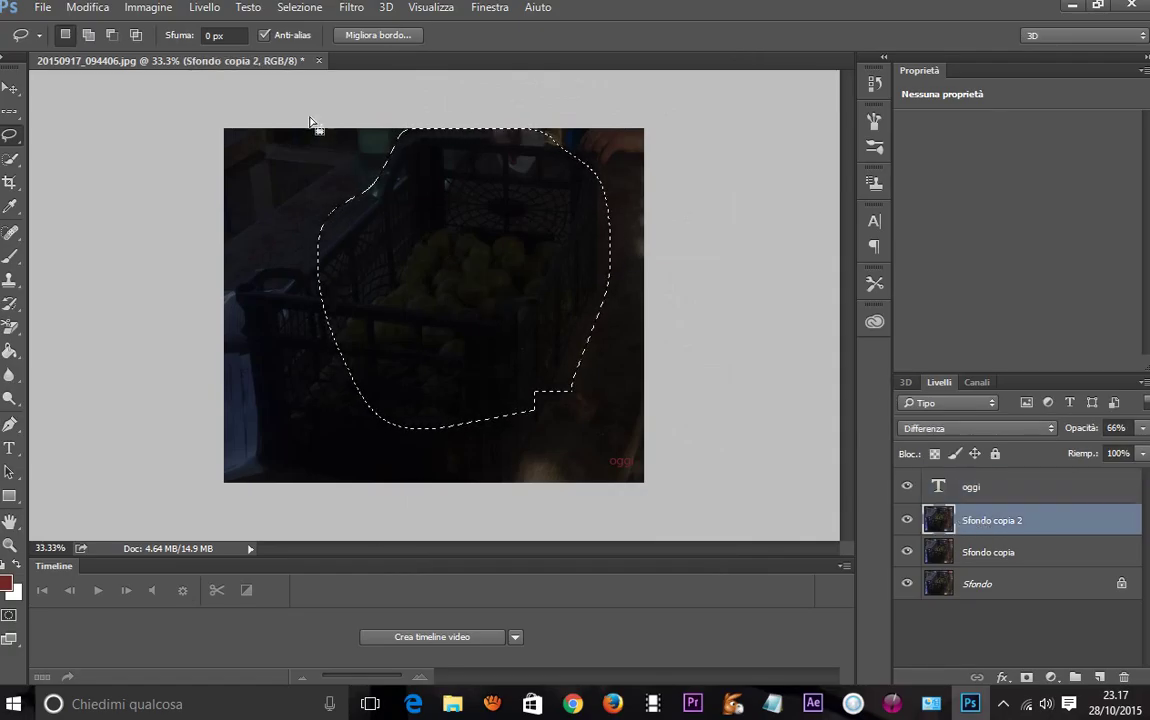
{"action": "left_click", "coordinate": [375, 36]}
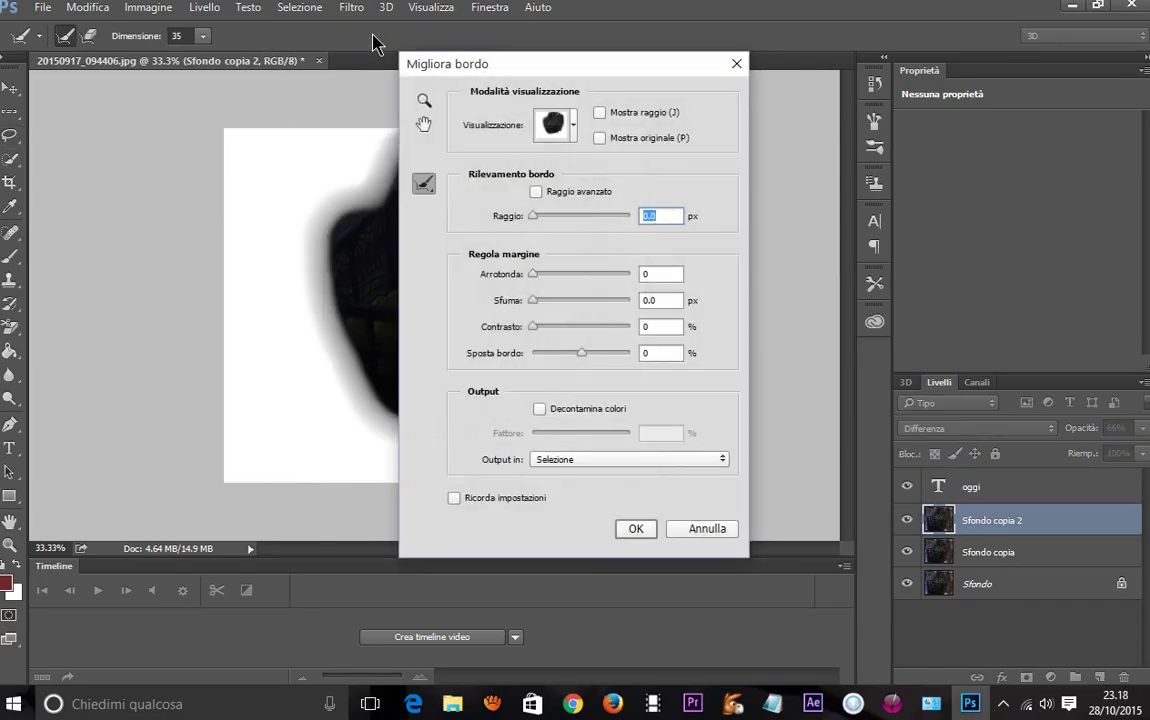
{"action": "left_click", "coordinate": [640, 528]}
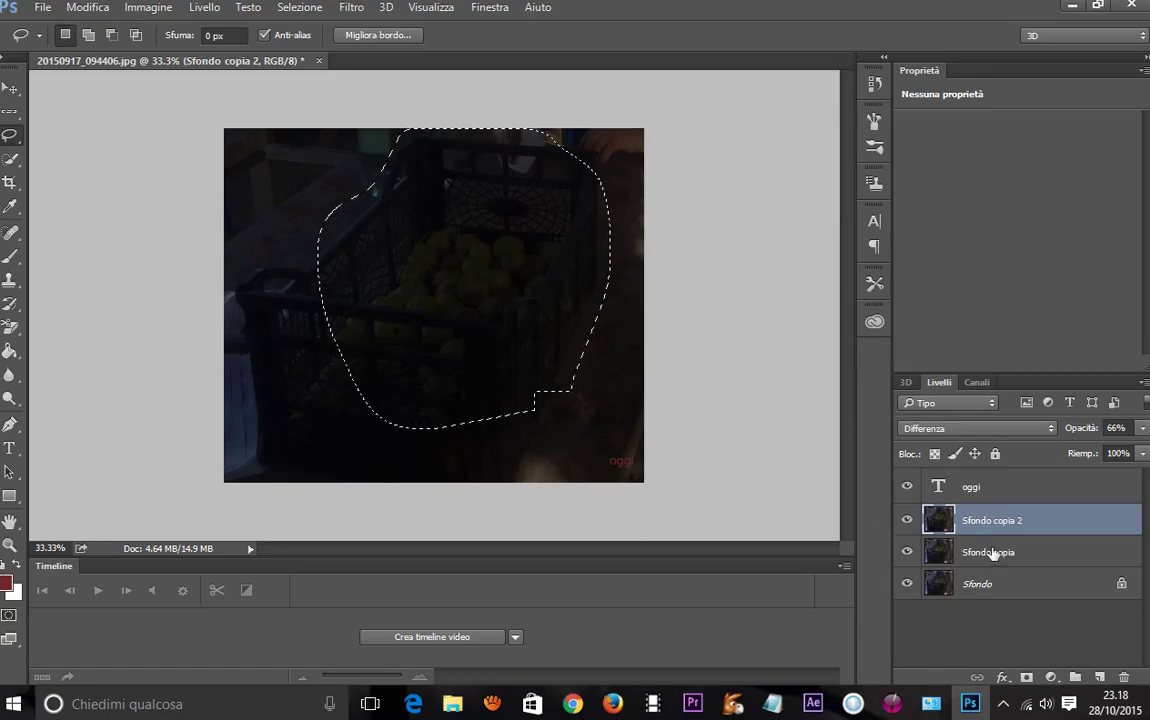
{"action": "left_click", "coordinate": [973, 486]}
{"action": "left_click", "coordinate": [983, 528]}
{"action": "left_click", "coordinate": [8, 262]}
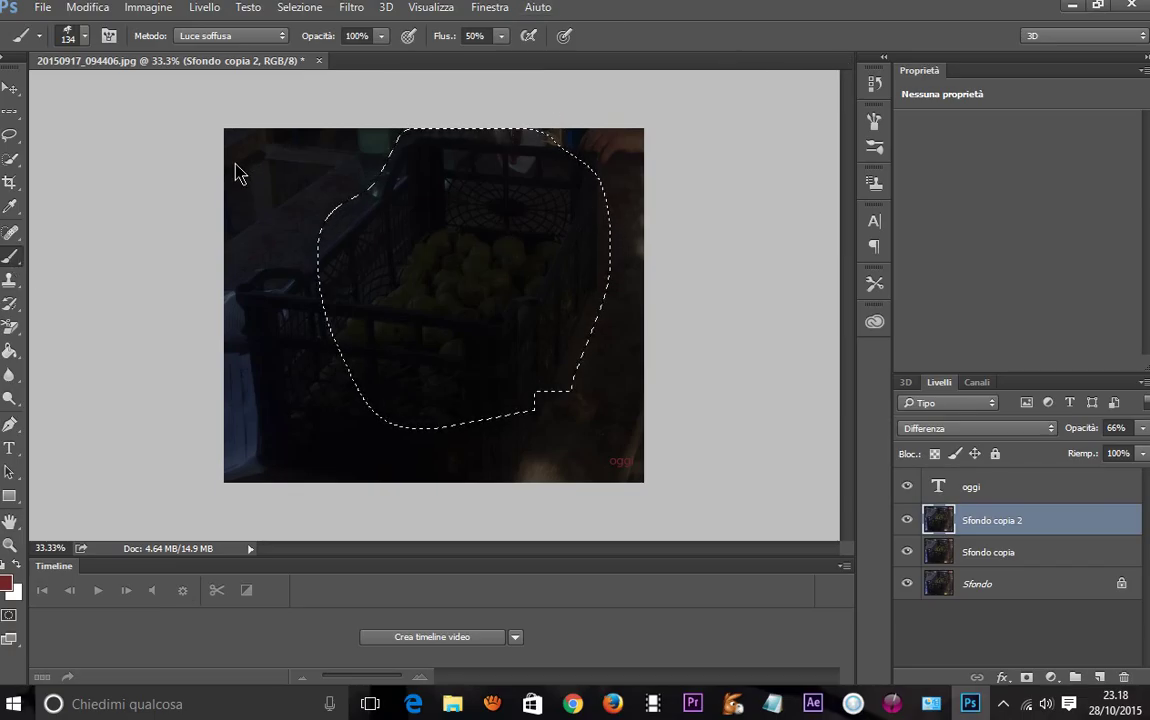
Dismiss the History Brush error and return to the Luce soffusa brush at 50% flow.
{"action": "left_click", "coordinate": [9, 303]}
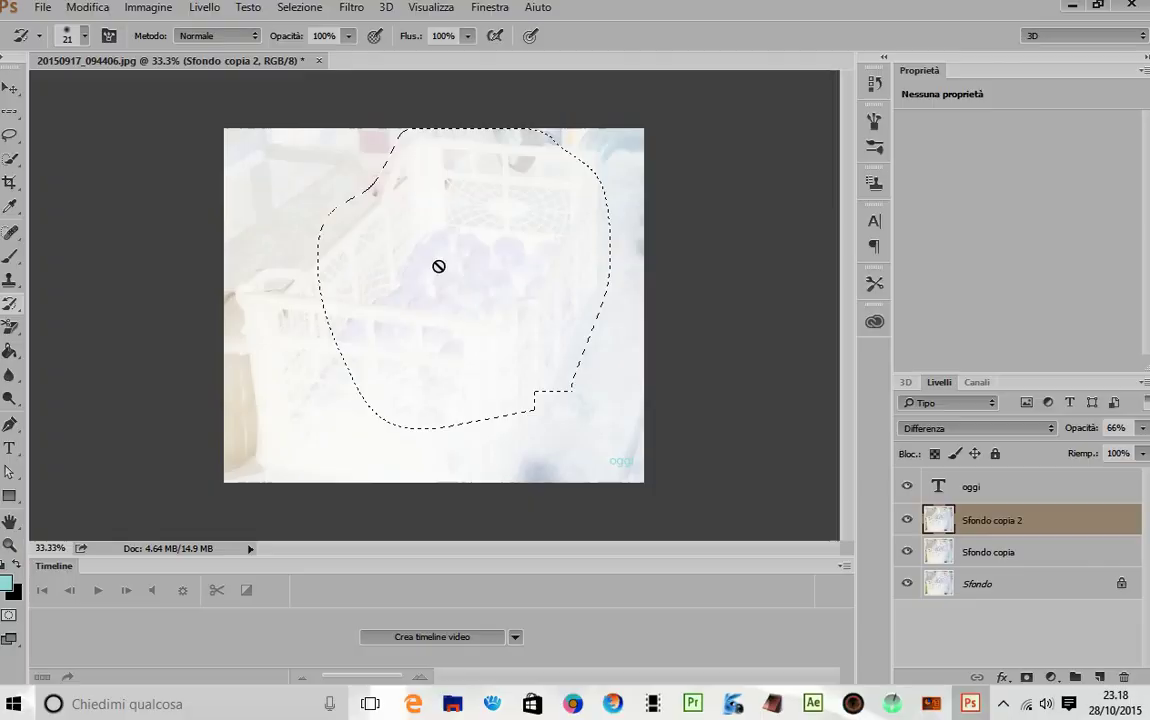
{"action": "left_click", "coordinate": [438, 266]}
{"action": "left_click", "coordinate": [577, 282]}
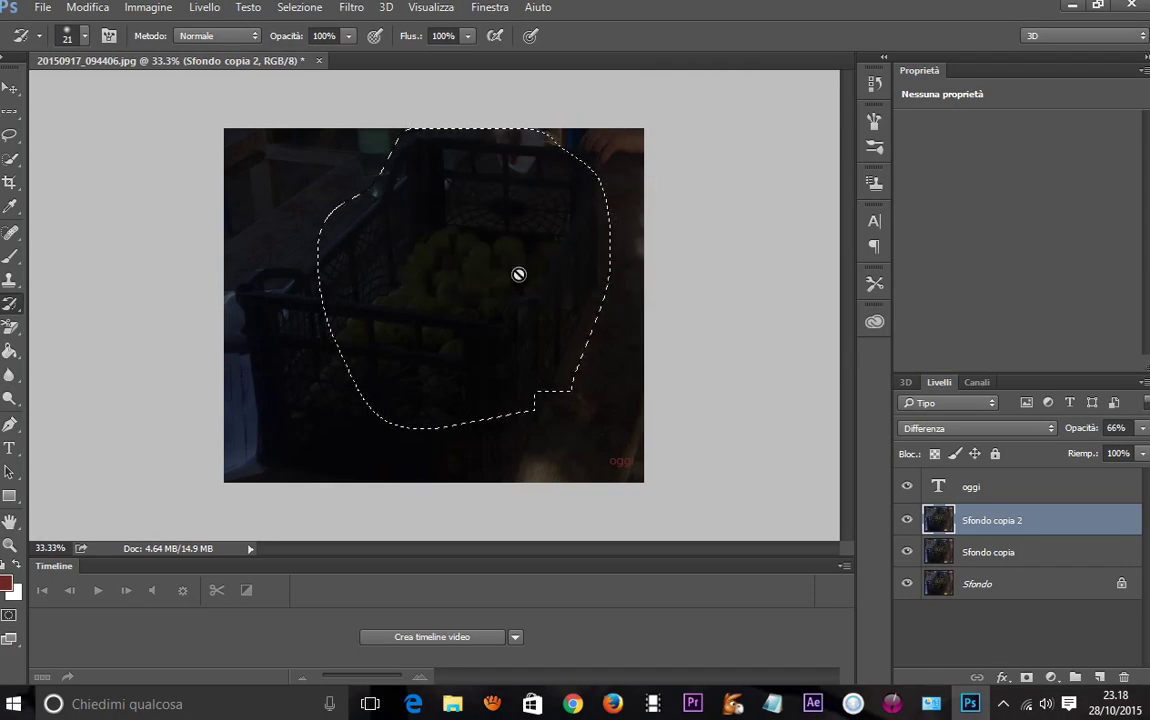
{"action": "left_click", "coordinate": [9, 259]}
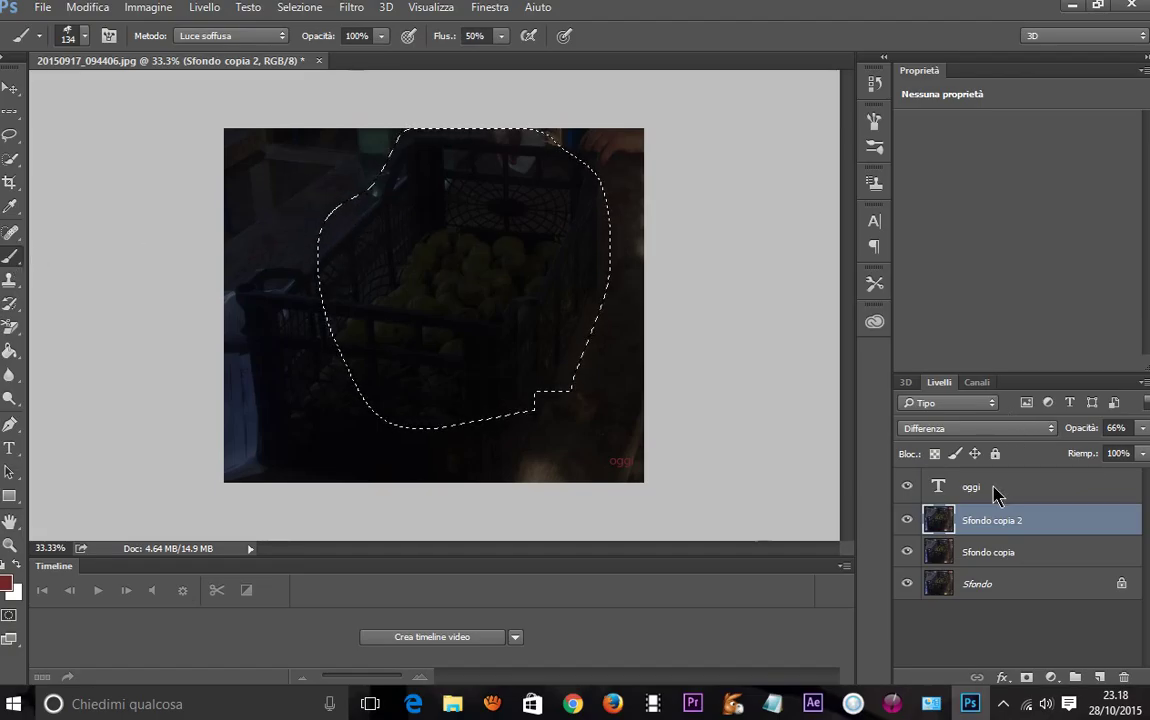
Make the oggi text layer active and rasterize it when painting on it.
{"action": "left_click", "coordinate": [1012, 552]}
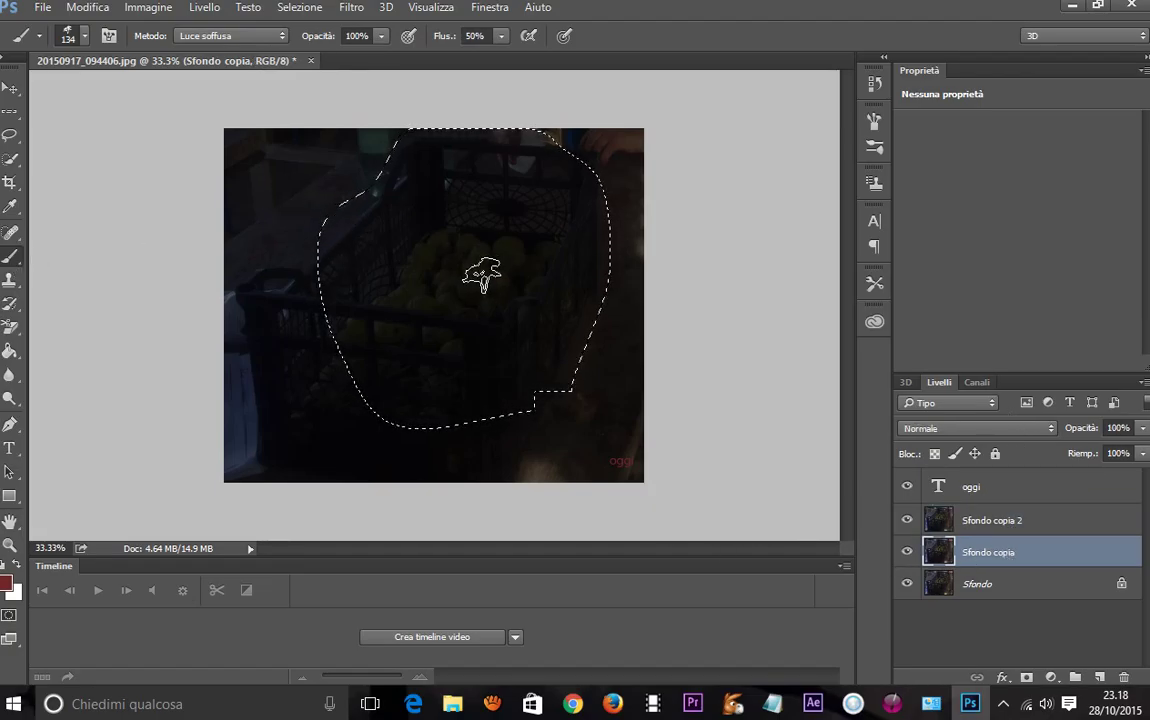
{"action": "left_click", "coordinate": [1003, 522]}
{"action": "left_click", "coordinate": [945, 486]}
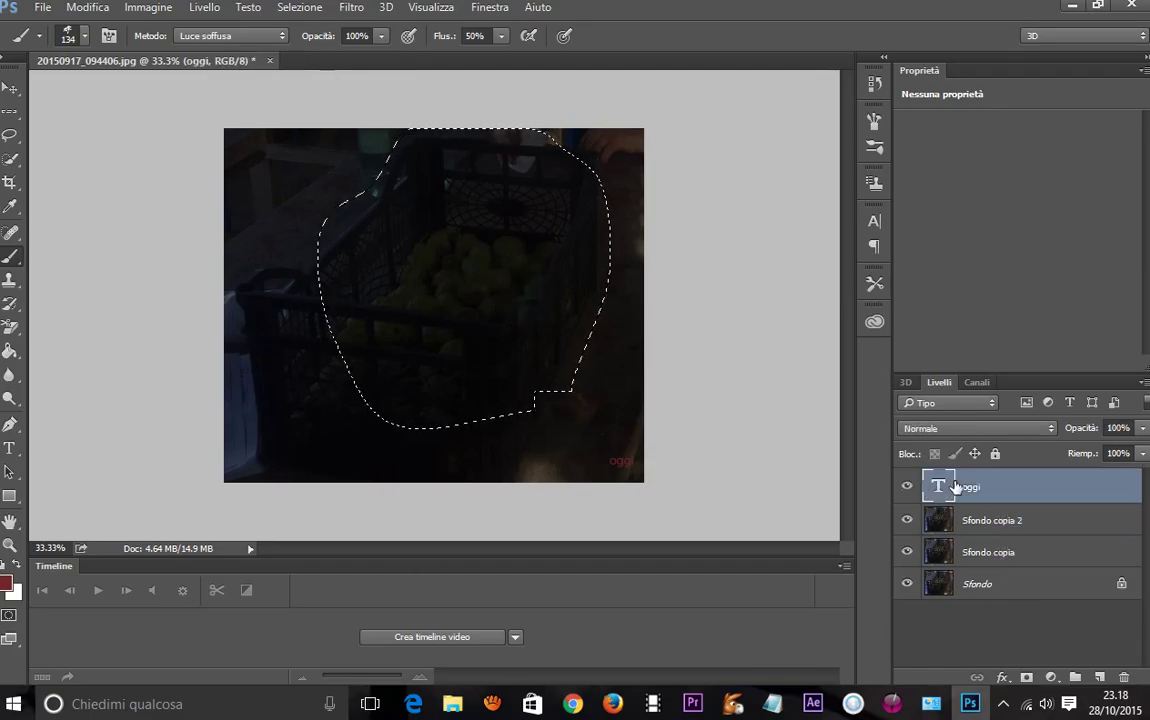
{"action": "left_click", "coordinate": [435, 244]}
{"action": "left_click", "coordinate": [537, 284]}
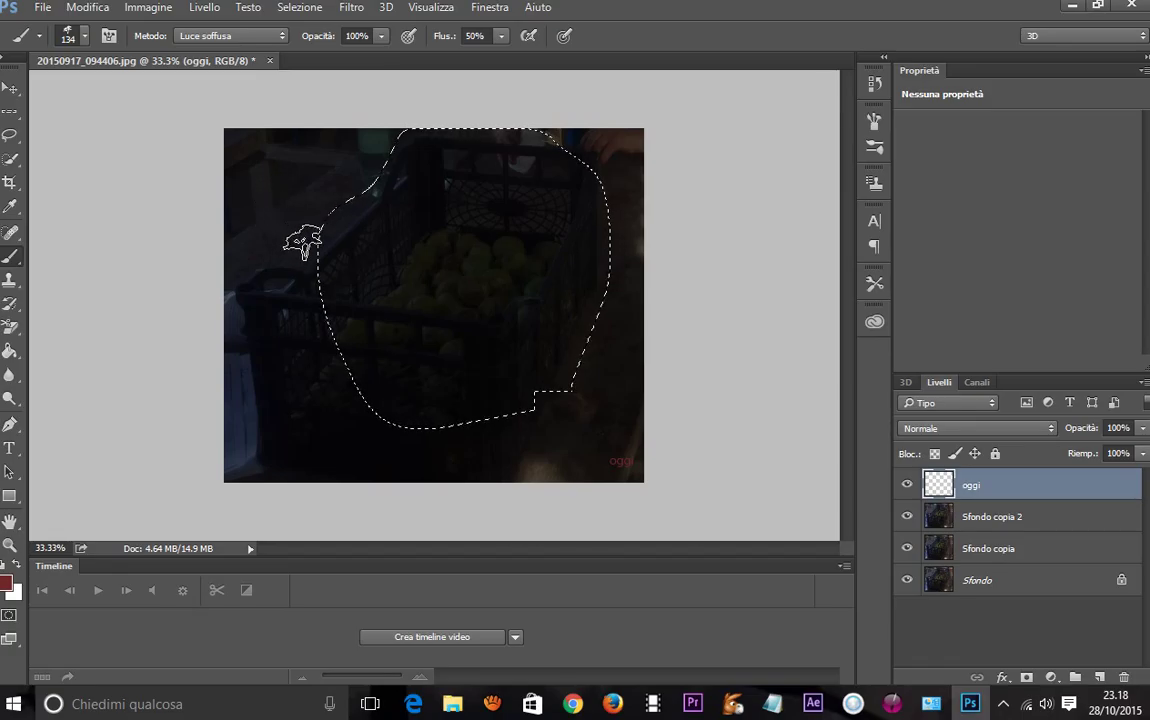
Choose the 55 px round brush and make white the foreground colour.
{"action": "right_click", "coordinate": [300, 226]}
{"action": "key", "text": "Escape"}
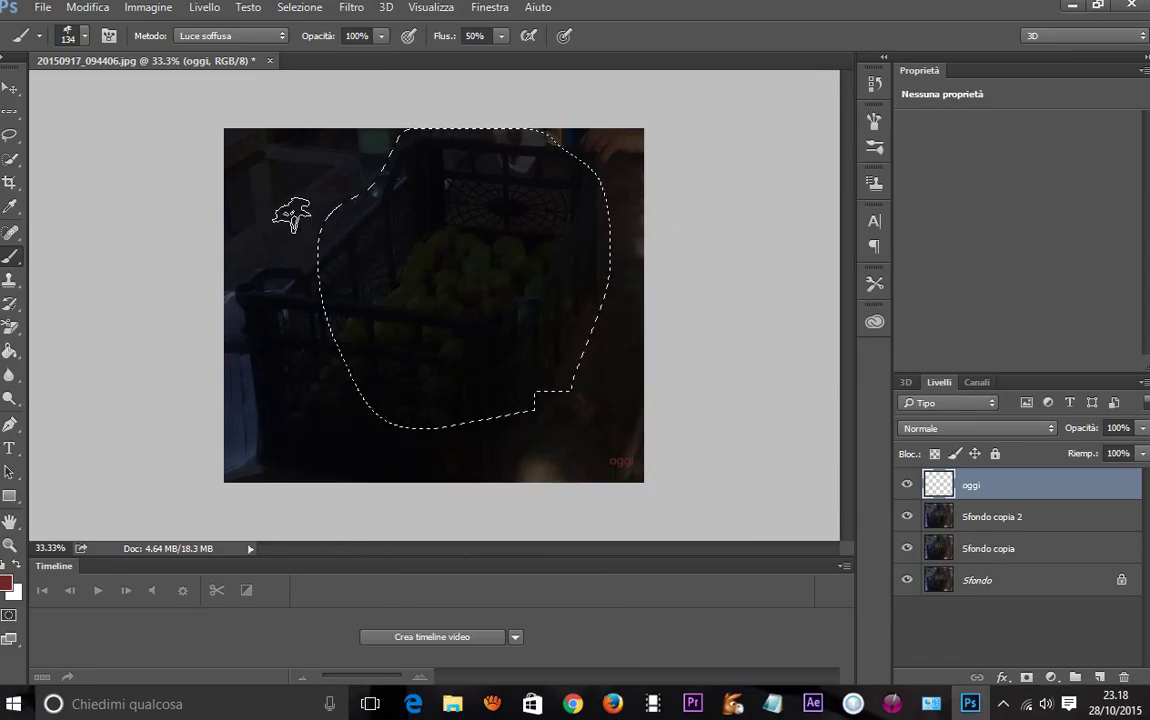
{"action": "right_click", "coordinate": [291, 215]}
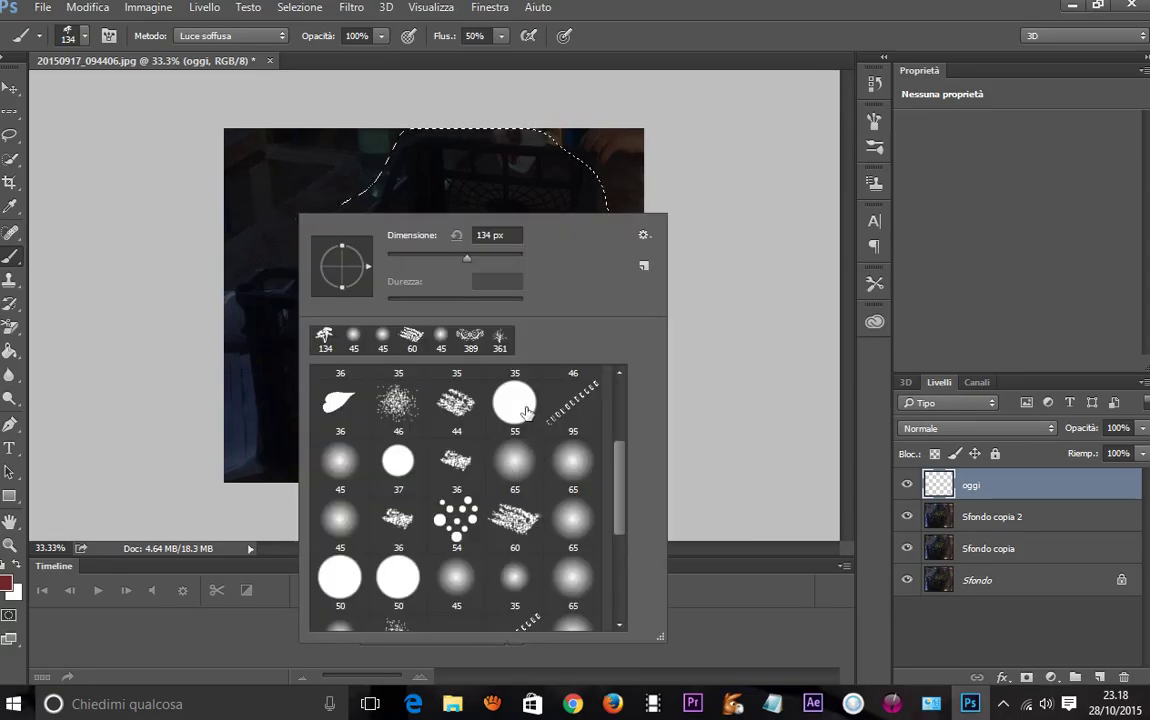
{"action": "left_click", "coordinate": [515, 404]}
{"action": "key", "text": "Escape"}
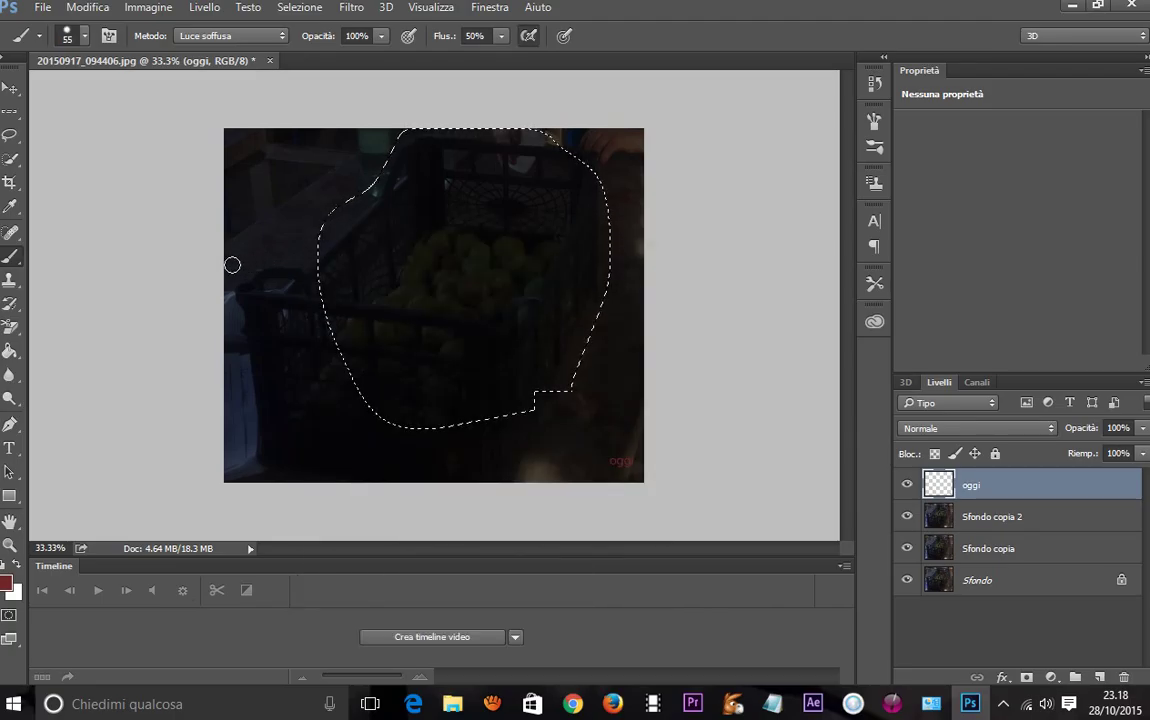
{"action": "left_click", "coordinate": [16, 565]}
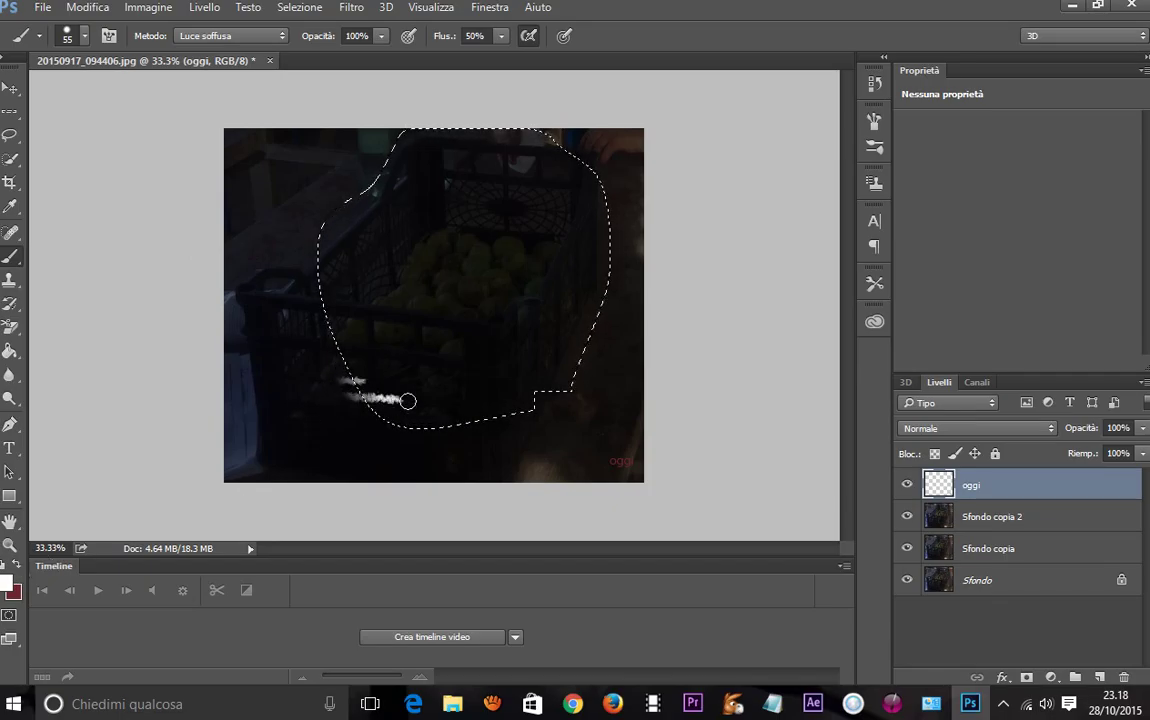
Paint white zigzag strokes across the lasso selection on the crate.
{"action": "left_click_drag", "start_coordinate": [408, 401], "coordinate": [360, 399]}
{"action": "mouse_move", "coordinate": [597, 453]}
{"action": "left_mouse_down"}
{"action": "mouse_move", "coordinate": [411, 347]}
{"action": "mouse_move", "coordinate": [311, 257]}
{"action": "mouse_move", "coordinate": [629, 185]}
{"action": "mouse_move", "coordinate": [550, 125]}
{"action": "mouse_move", "coordinate": [380, 192]}
{"action": "mouse_move", "coordinate": [320, 240]}
{"action": "mouse_move", "coordinate": [340, 326]}
{"action": "mouse_move", "coordinate": [617, 464]}
{"action": "left_mouse_up"}
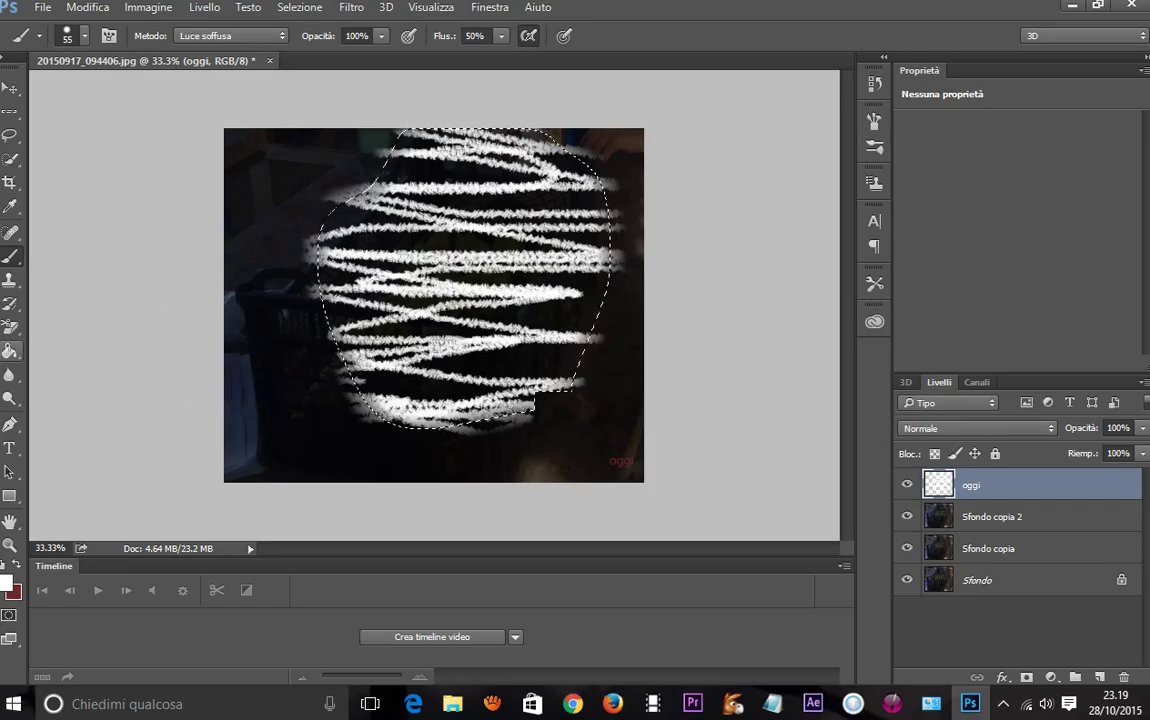
{"action": "left_click", "coordinate": [10, 349]}
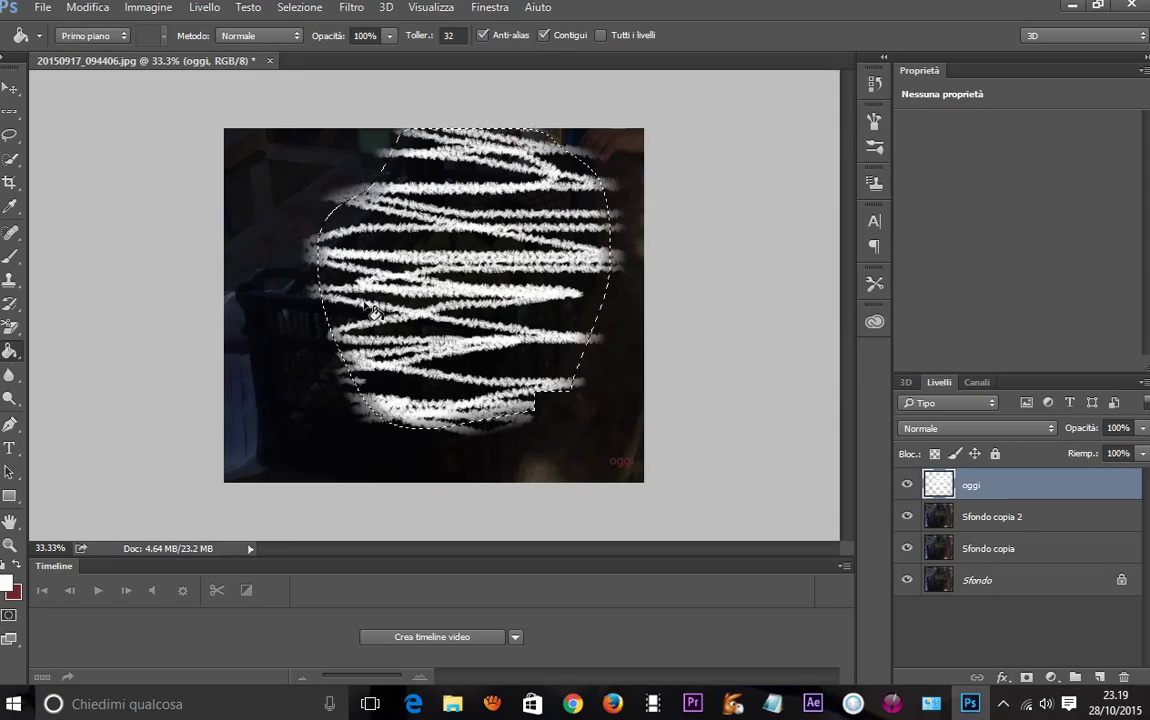
Set the foreground to #831e1e and bucket-fill the white scribbles dark red.
{"action": "left_click", "coordinate": [12, 585]}
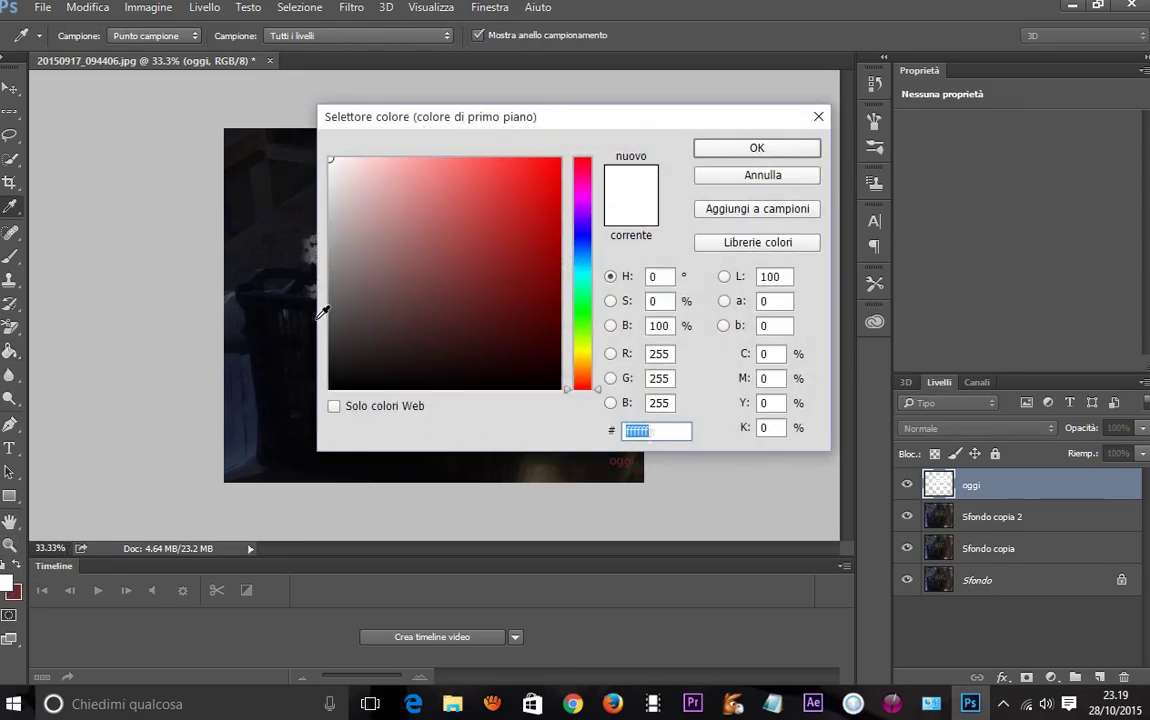
{"action": "type", "text": "831e1e"}
{"action": "left_click", "coordinate": [757, 148]}
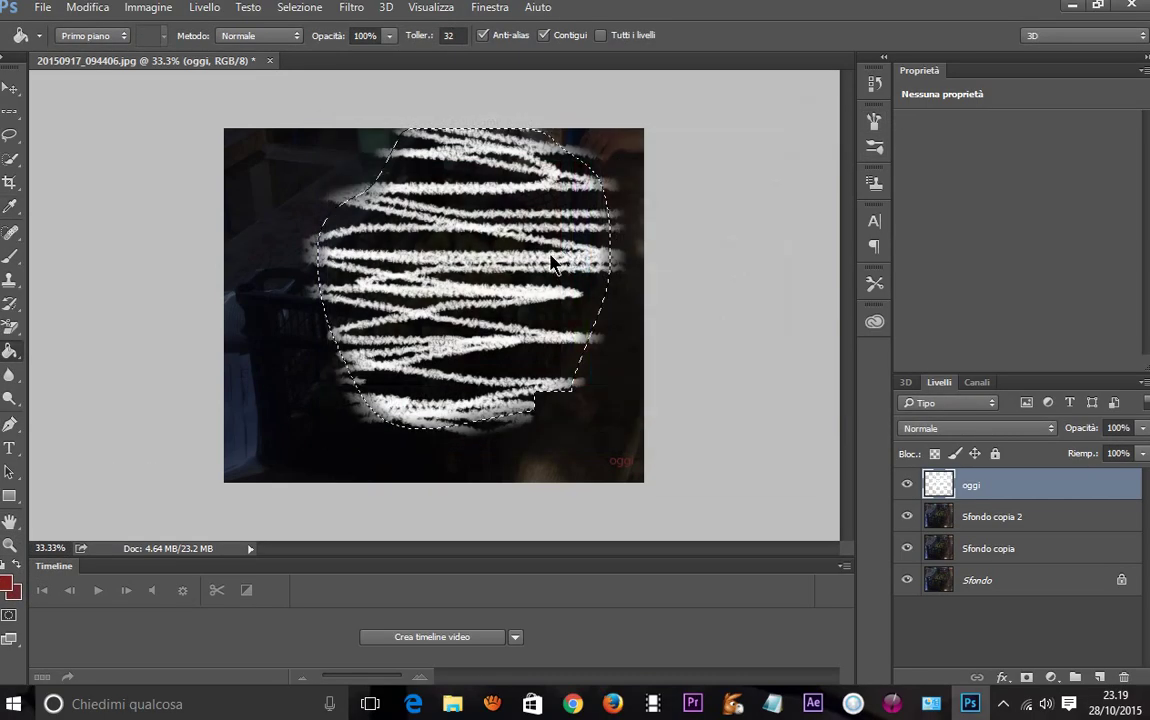
{"action": "left_click", "coordinate": [495, 240]}
{"action": "left_click", "coordinate": [493, 305]}
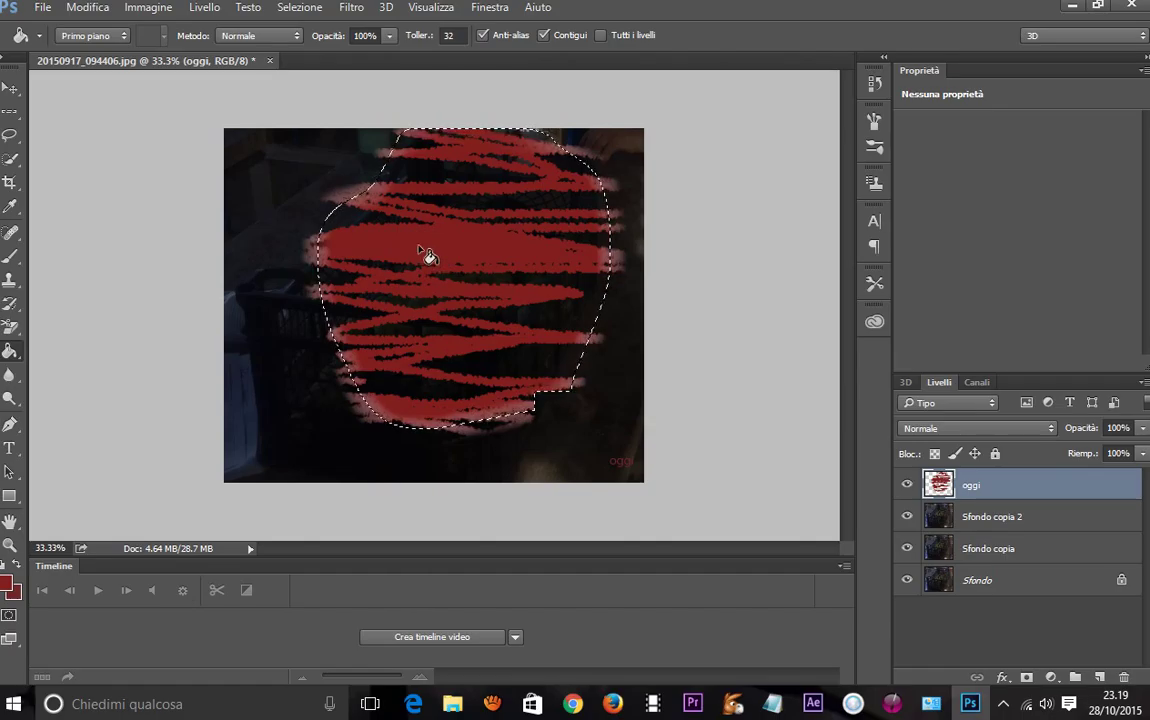
{"action": "left_click", "coordinate": [10, 89]}
Move the red-painted selection content slightly down and to the right.
{"action": "mouse_move", "coordinate": [418, 200]}
{"action": "left_mouse_down"}
{"action": "mouse_move", "coordinate": [591, 376]}
{"action": "mouse_move", "coordinate": [497, 267]}
{"action": "mouse_move", "coordinate": [421, 209]}
{"action": "left_mouse_up"}
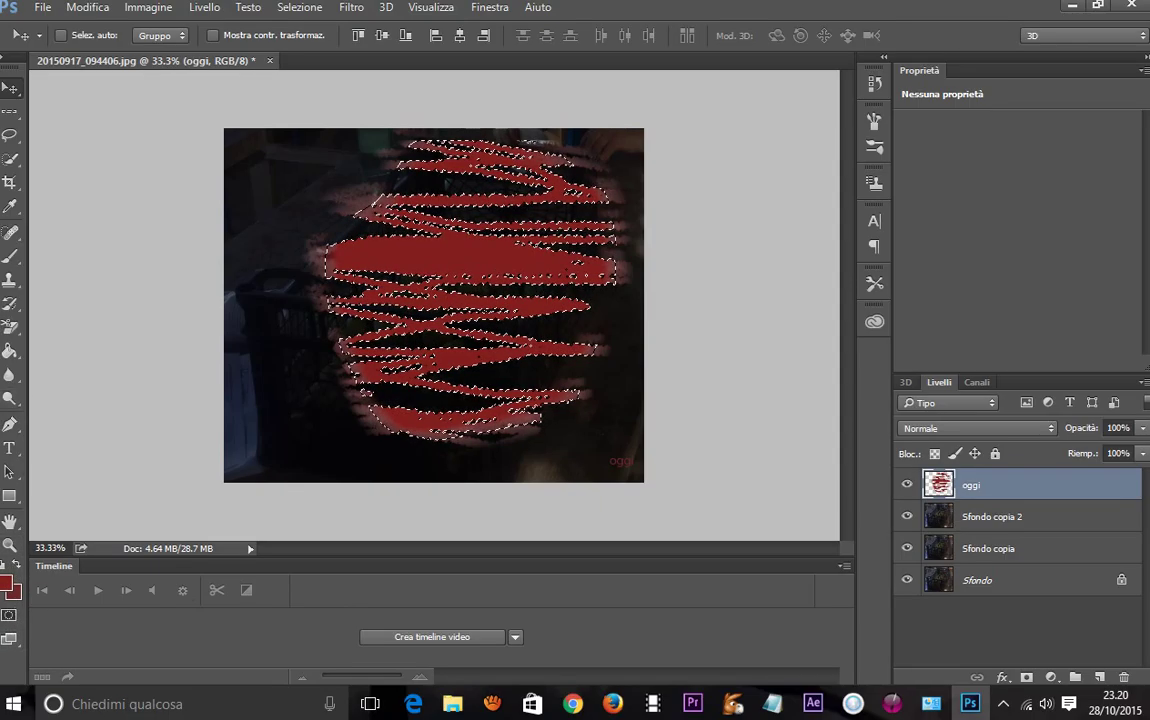
{"action": "left_click", "coordinate": [14, 238]}
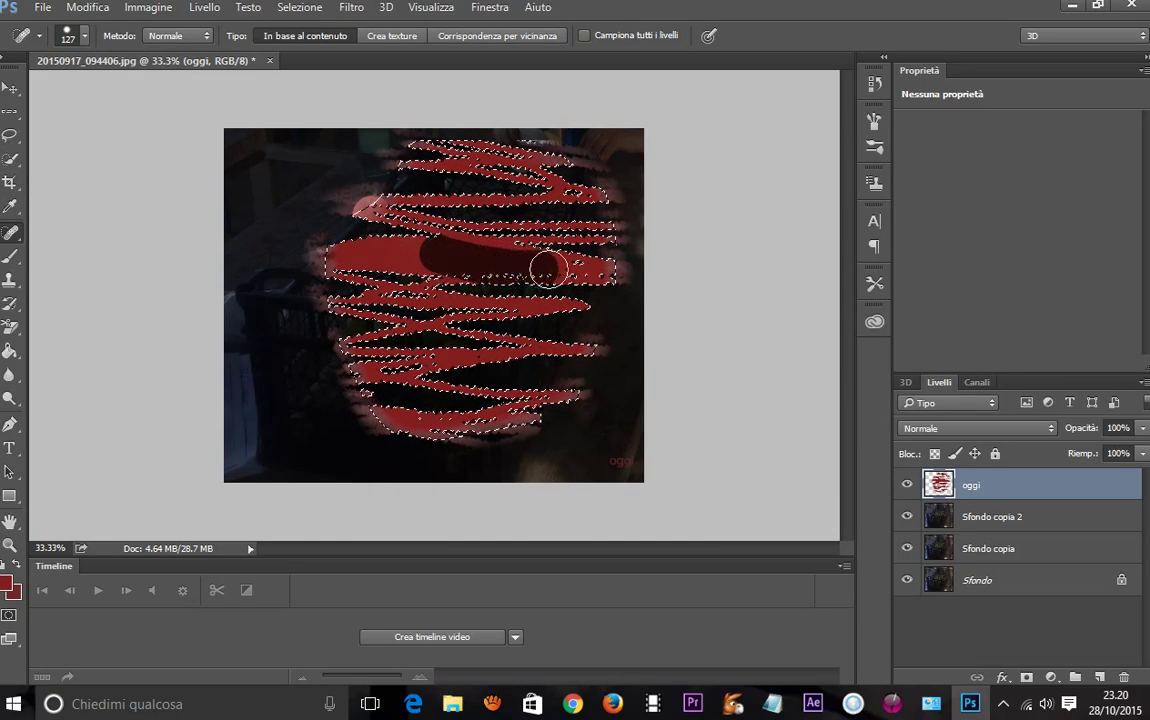
Spot-heal the left end of the red band, undo the last stroke, and close the photo.
{"action": "left_click_drag", "start_coordinate": [403, 251], "coordinate": [395, 249]}
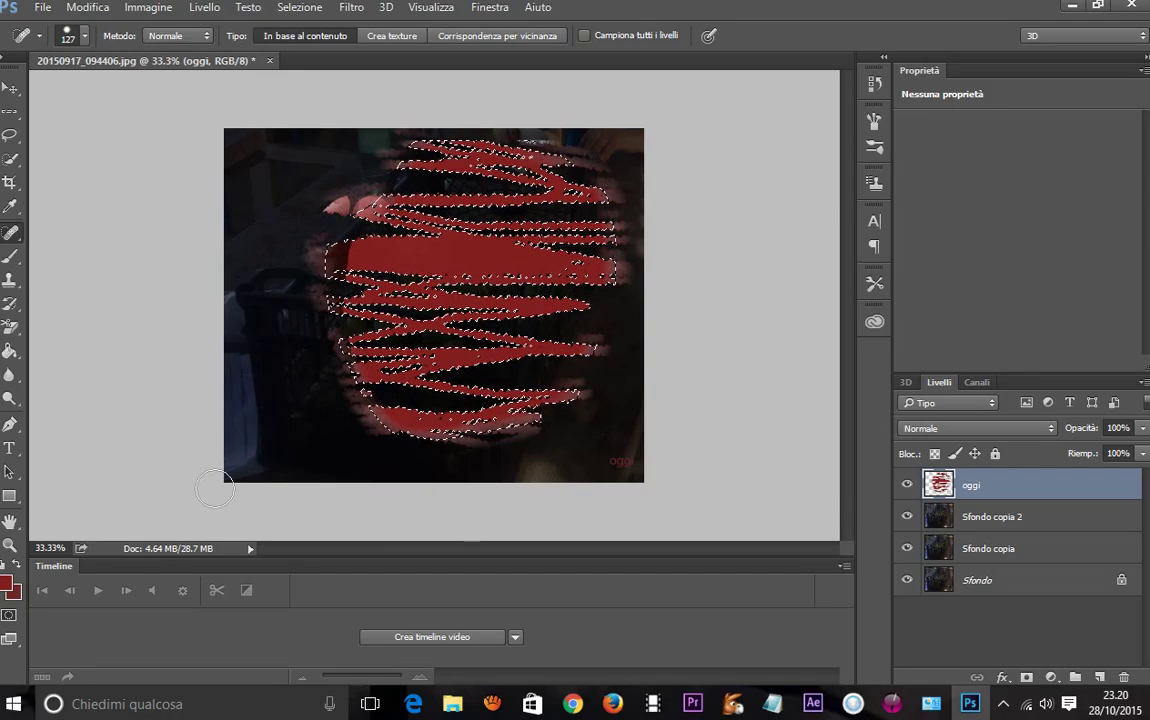
{"action": "left_click", "coordinate": [5, 568]}
{"action": "mouse_move", "coordinate": [356, 255]}
{"action": "left_mouse_down"}
{"action": "mouse_move", "coordinate": [316, 271]}
{"action": "mouse_move", "coordinate": [320, 314]}
{"action": "left_mouse_up"}
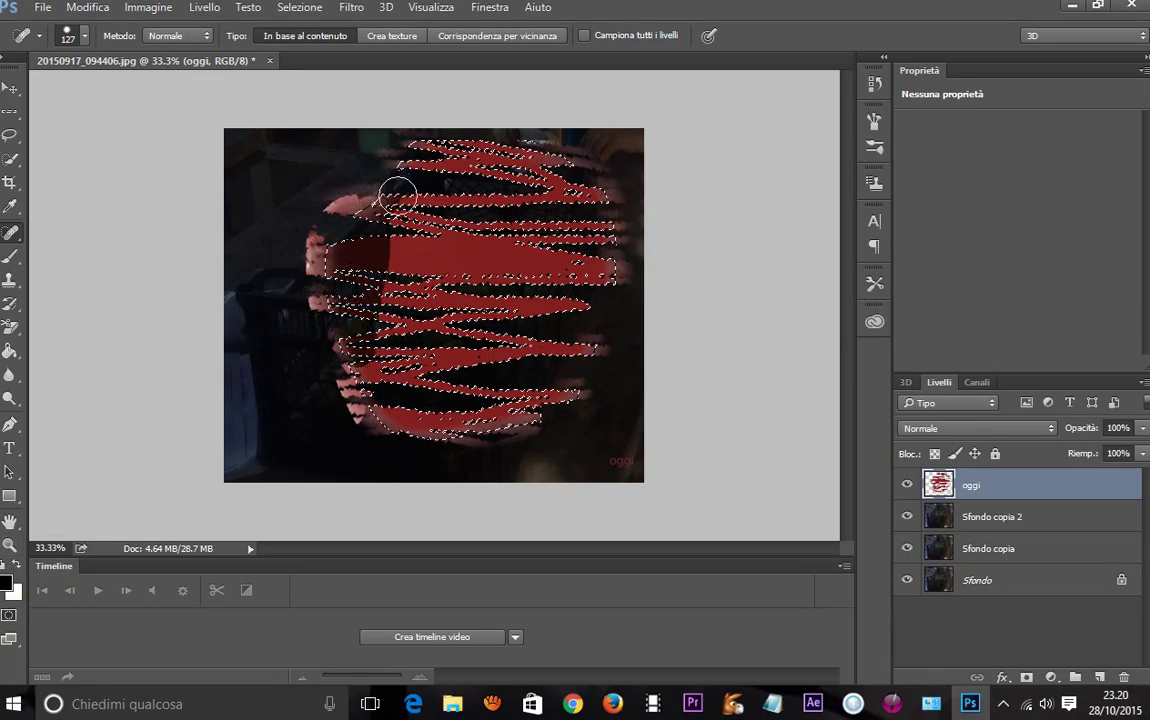
{"action": "left_click_drag", "start_coordinate": [418, 185], "coordinate": [367, 347]}
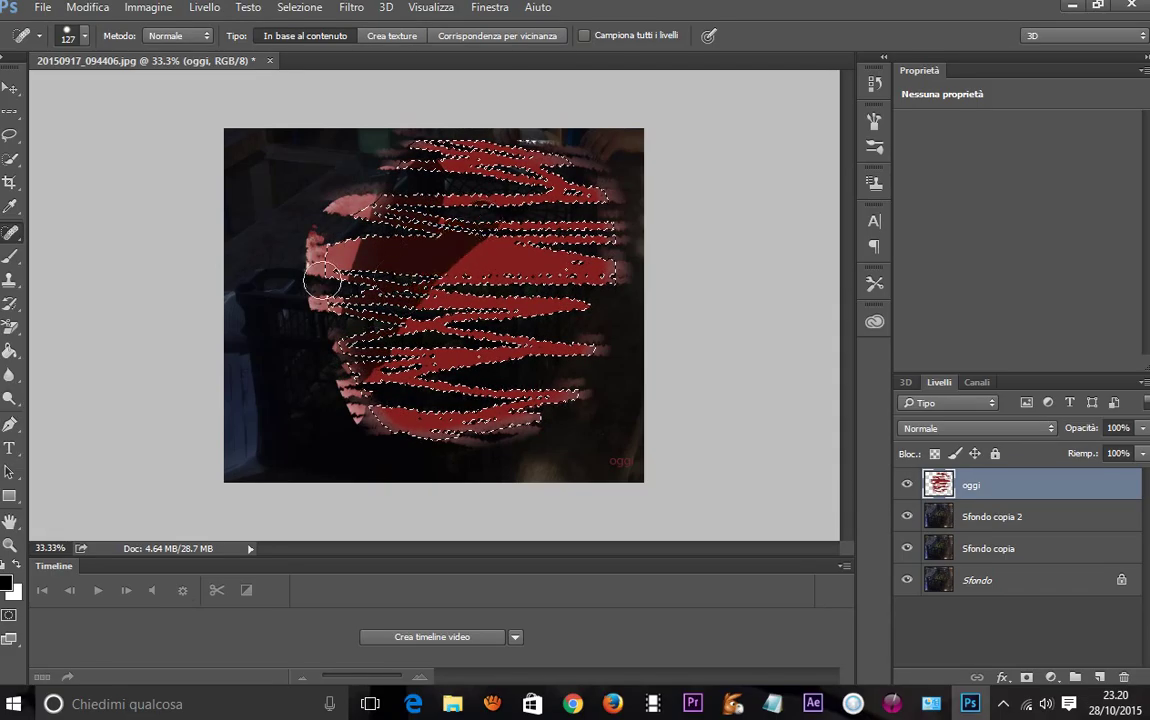
{"action": "key", "text": "ctrl+z"}
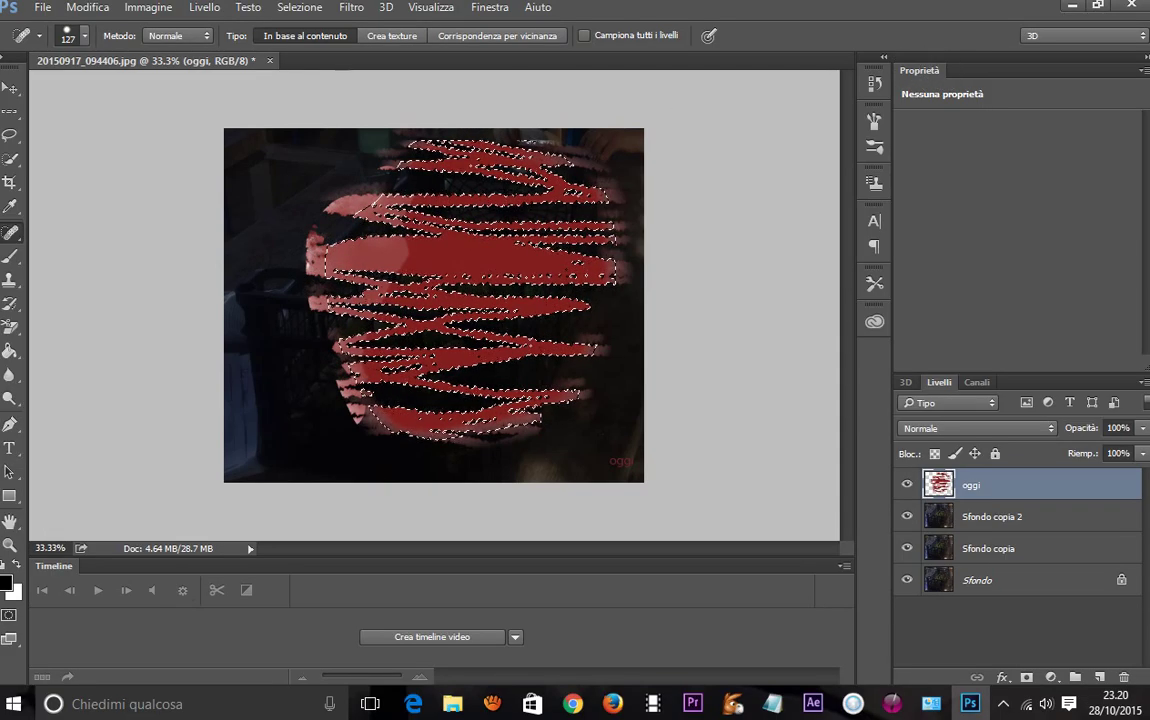
{"action": "left_click", "coordinate": [269, 61]}
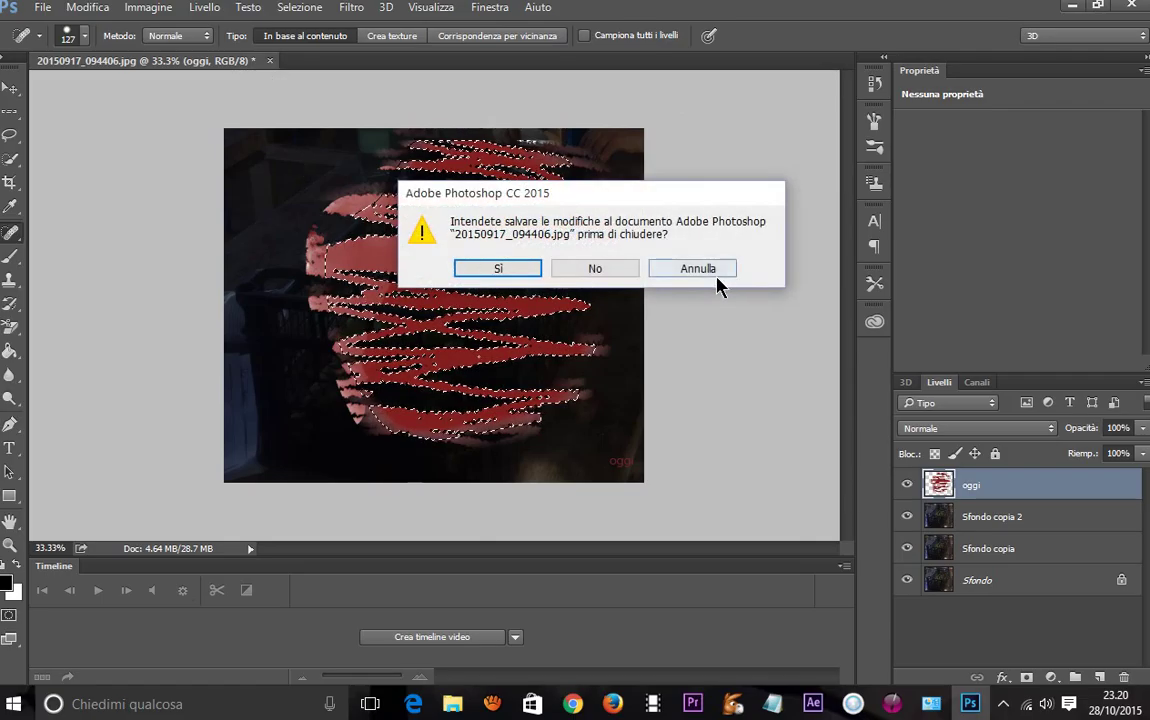
Discard the crate photo's changes and open the video 20150902_073121.mp4.
{"action": "left_click", "coordinate": [588, 270]}
{"action": "key", "text": "ctrl+o"}
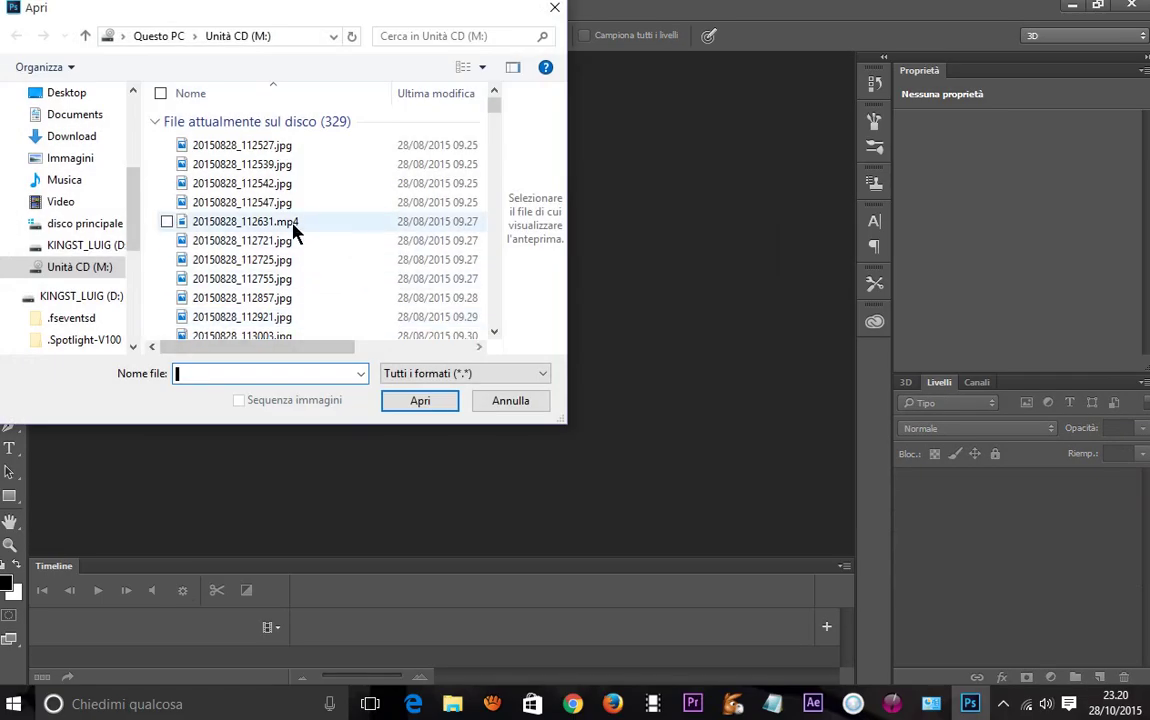
{"action": "left_click_drag", "start_coordinate": [492, 104], "coordinate": [494, 246]}
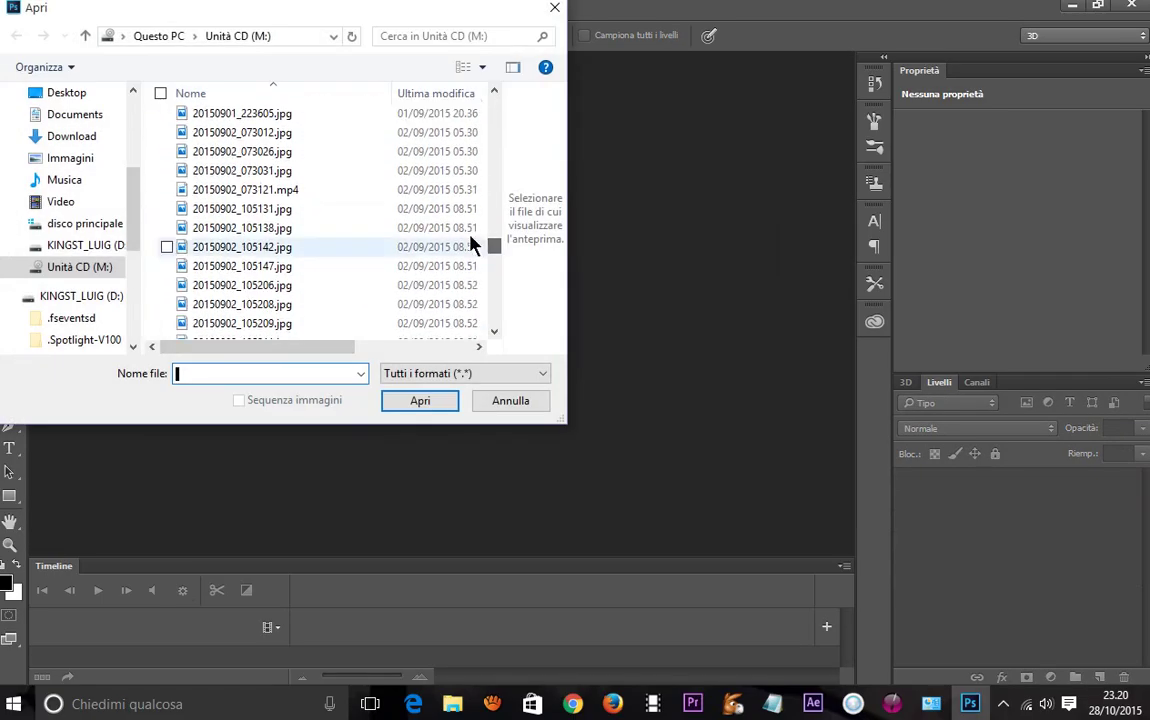
{"action": "left_click", "coordinate": [214, 193]}
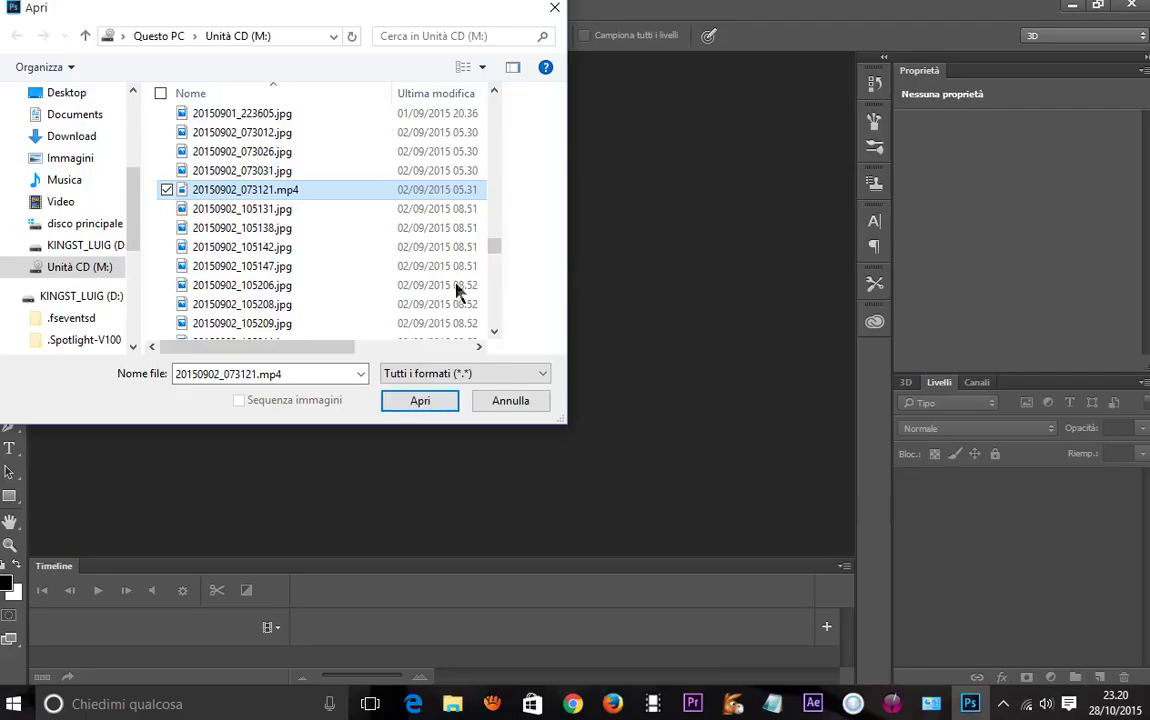
{"action": "left_click", "coordinate": [421, 402]}
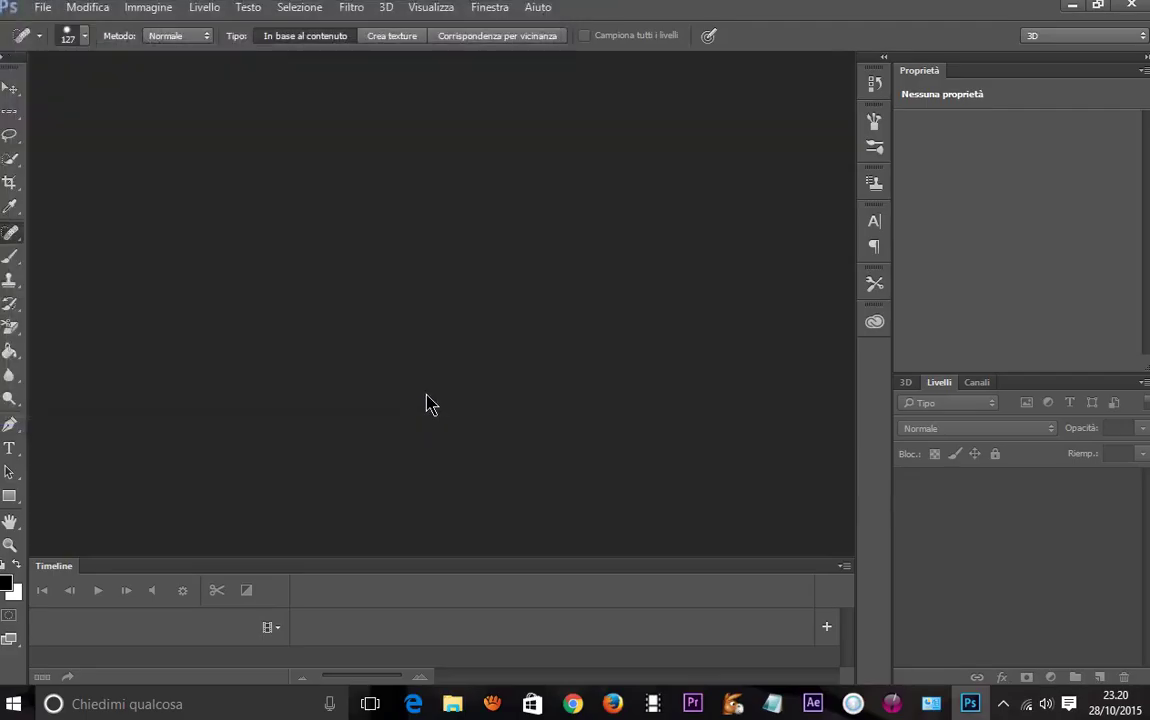